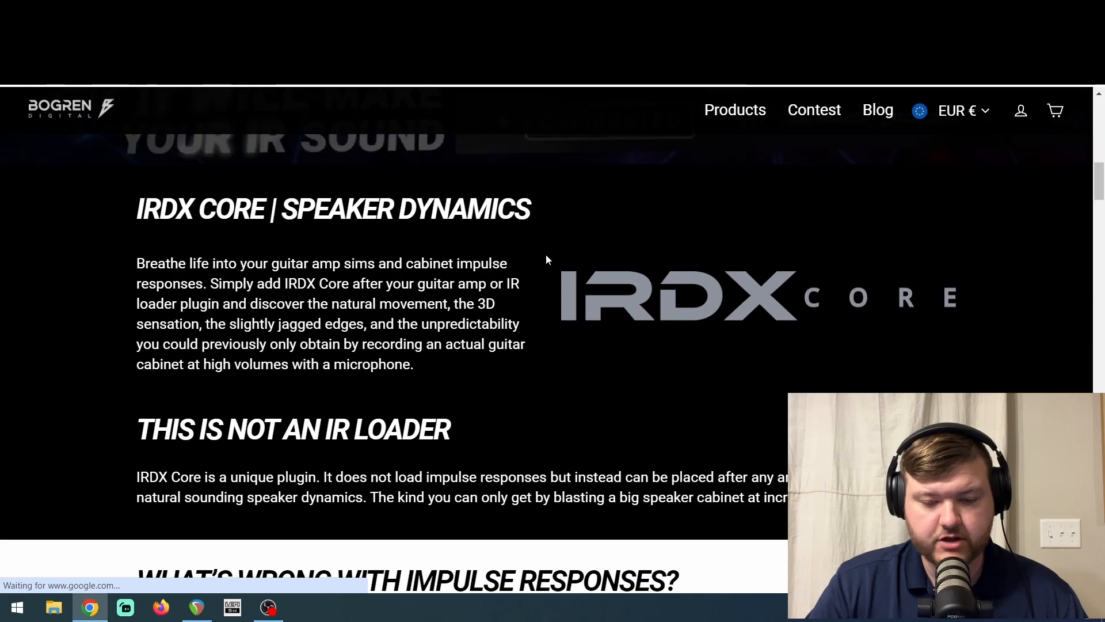
Read through the IRDX Core product page, from the speaker dynamics introduction to The IRDX Difference section
scroll(546, 258, down, 5)
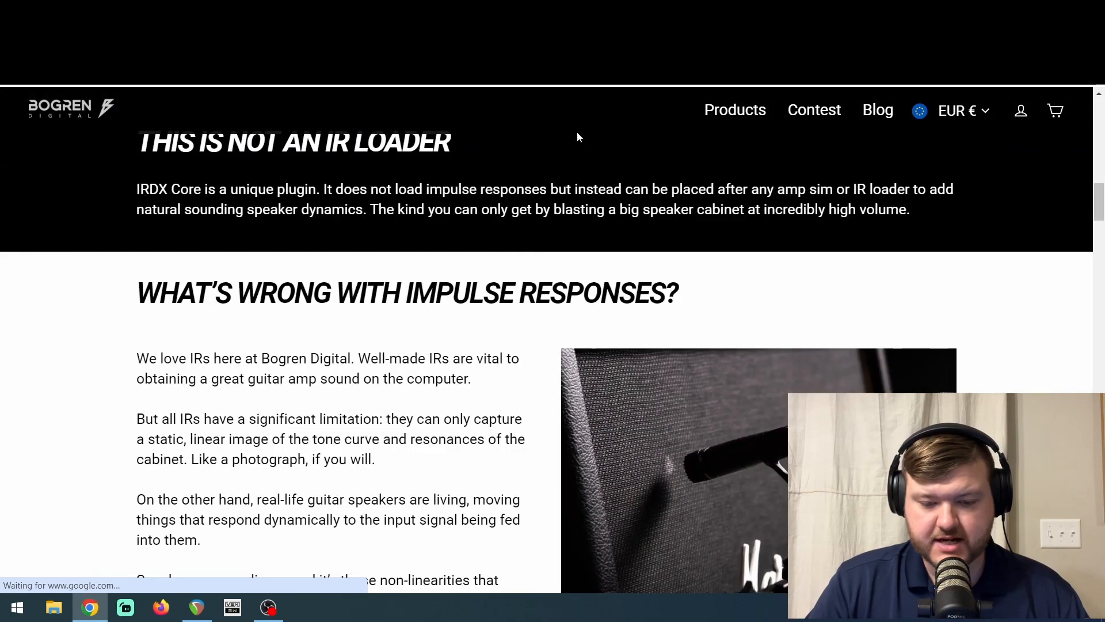
scroll(375, 295, down, 3)
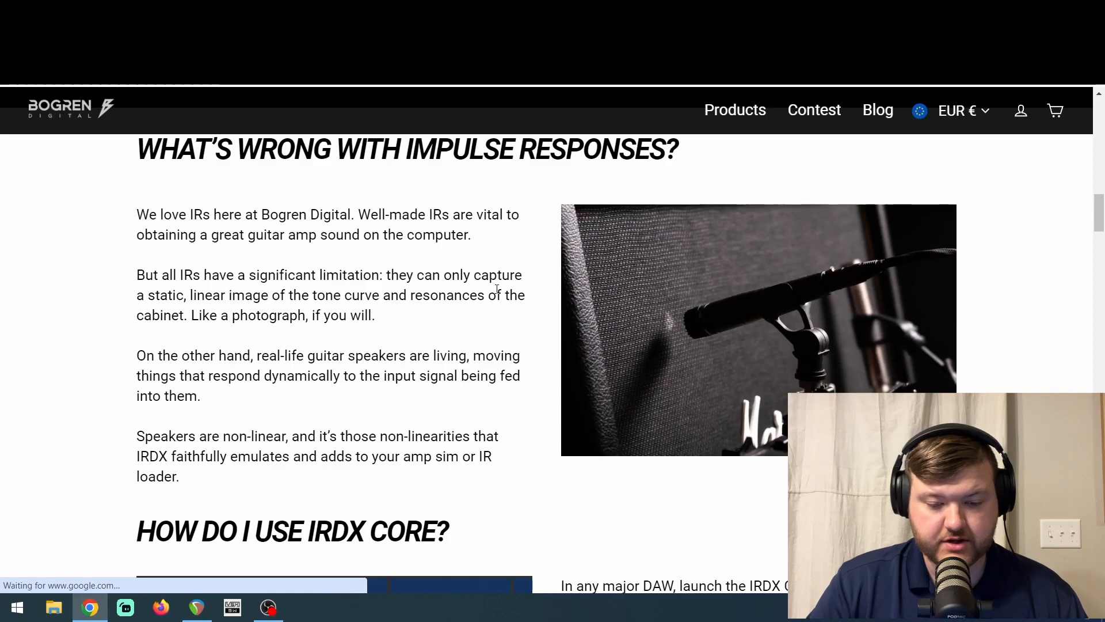
scroll(443, 288, down, 3)
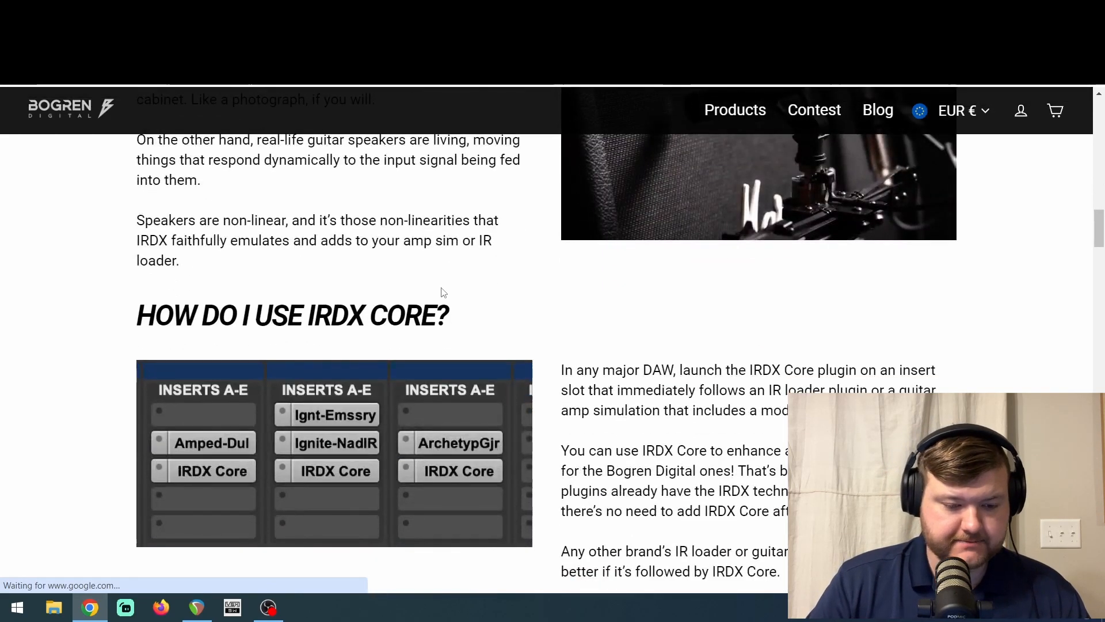
scroll(443, 293, down, 1)
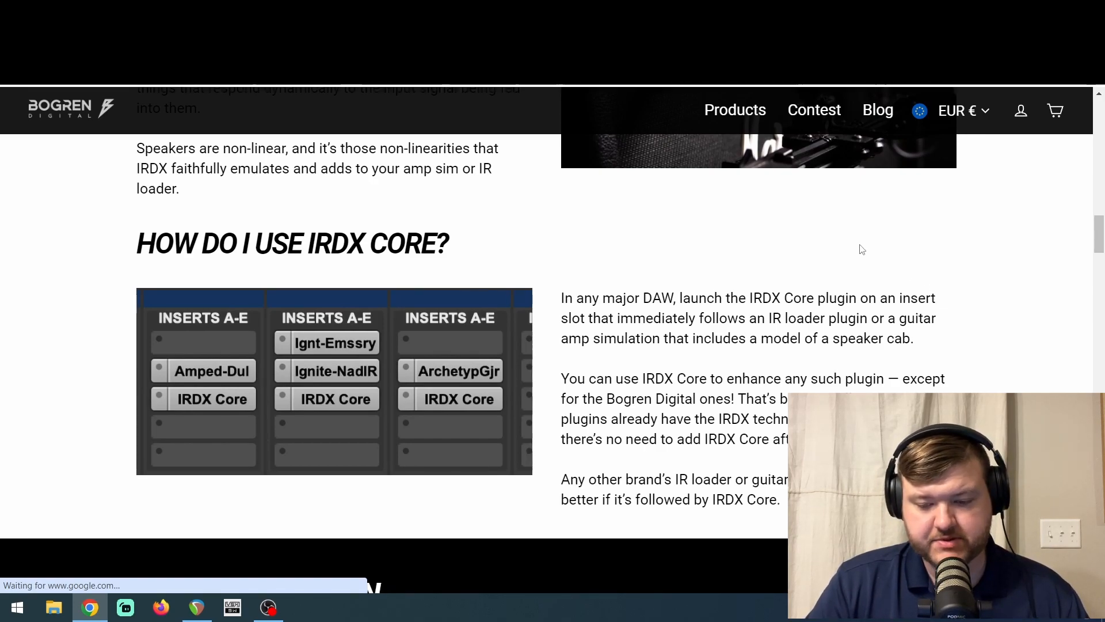
scroll(862, 249, down, 5)
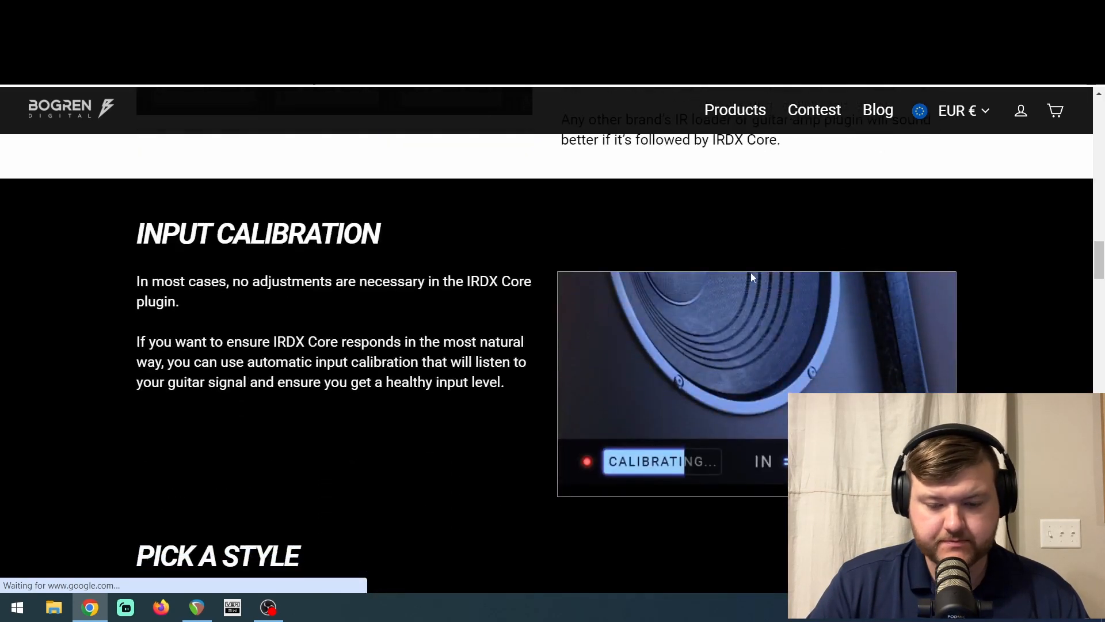
scroll(750, 272, down, 2)
scroll(629, 239, down, 3)
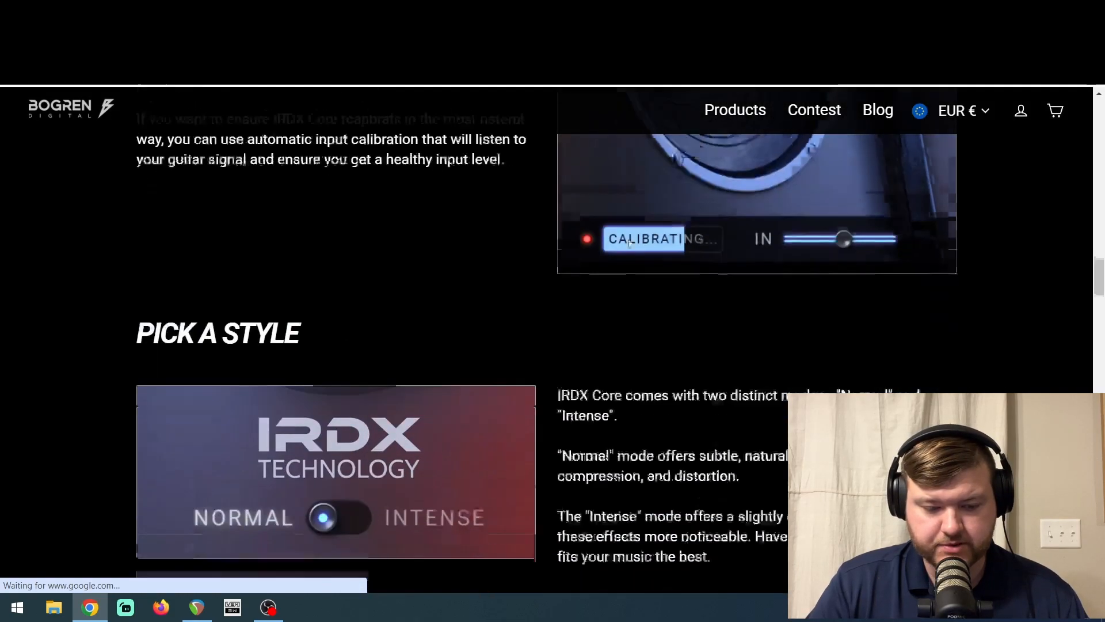
scroll(634, 247, down, 3)
scroll(634, 250, down, 3)
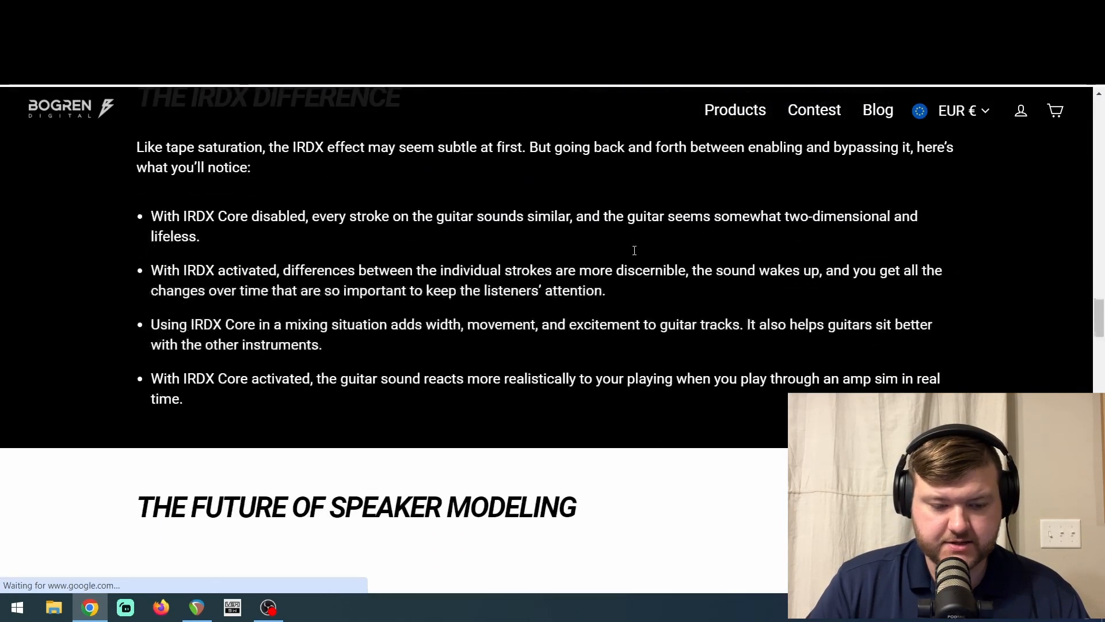
scroll(242, 249, up, 1)
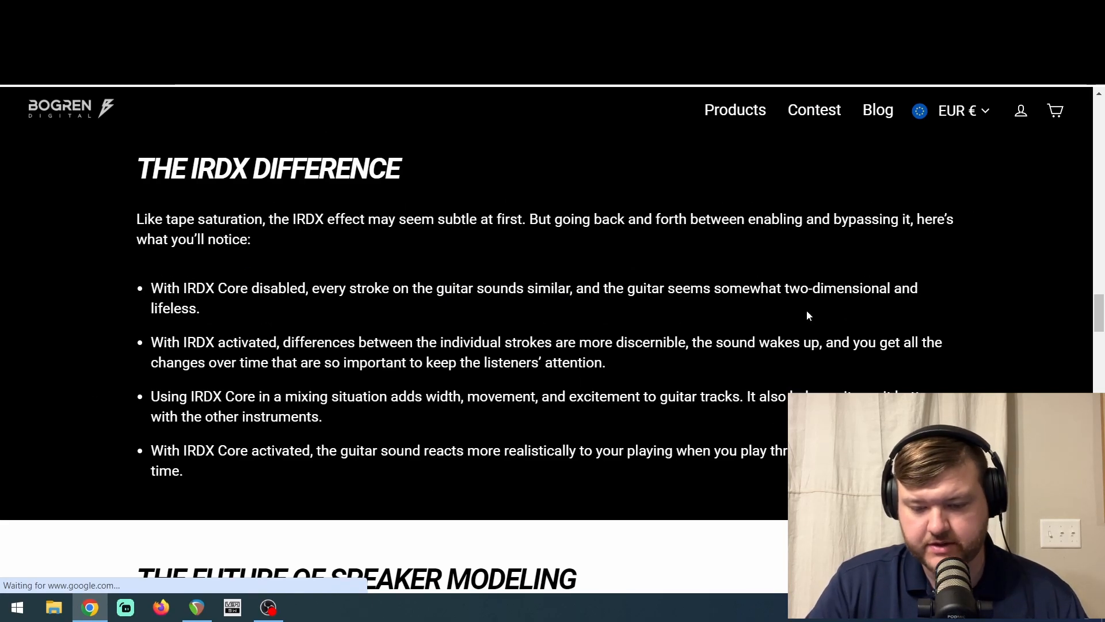
scroll(926, 350, down, 2)
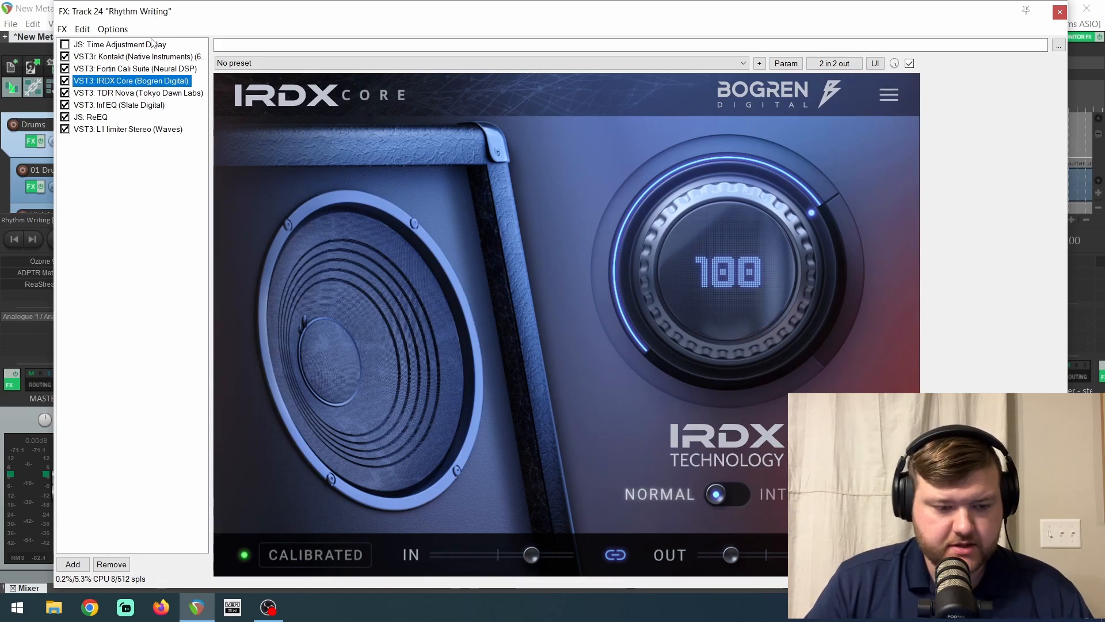
View the Fortin Cali Suite amp in the Rhythm Writing effects chain, return to IRDX Core and bypass it
click(136, 69)
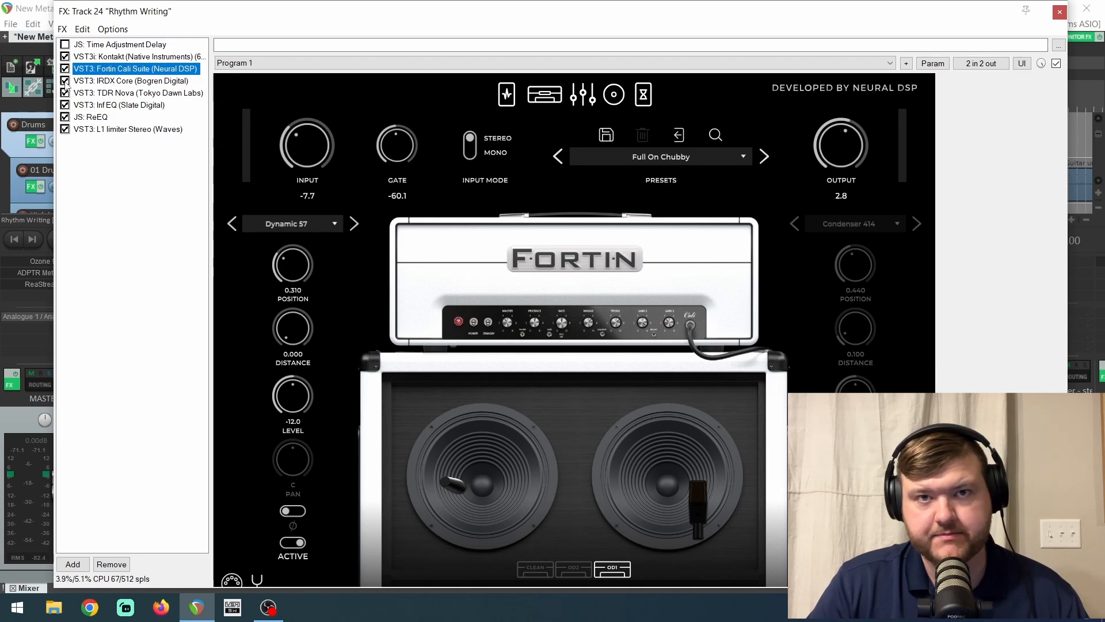
click(101, 82)
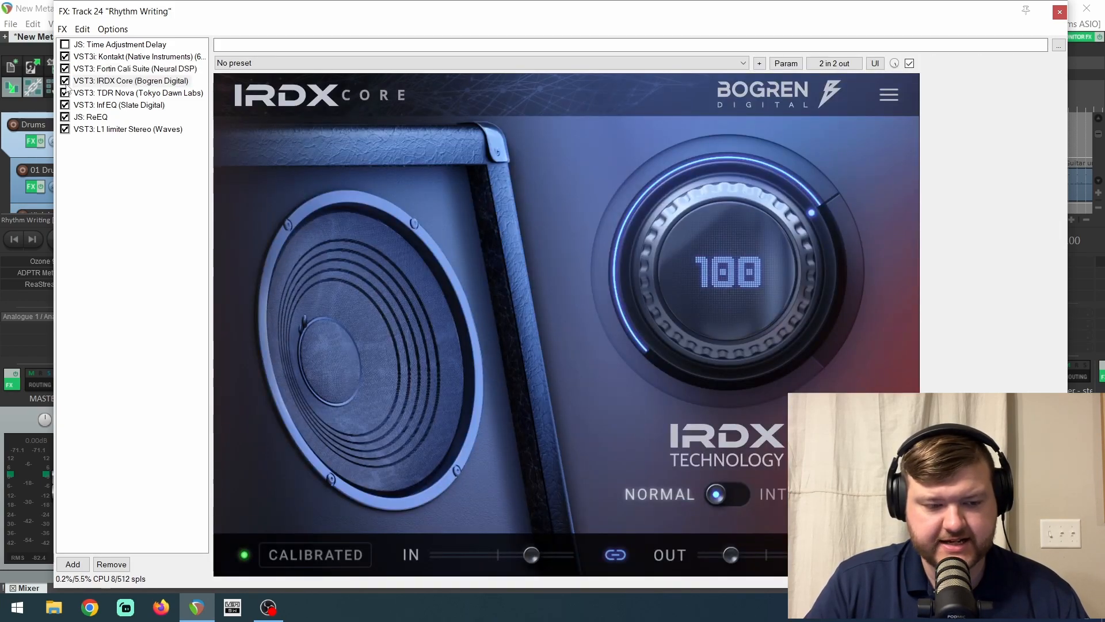
click(65, 82)
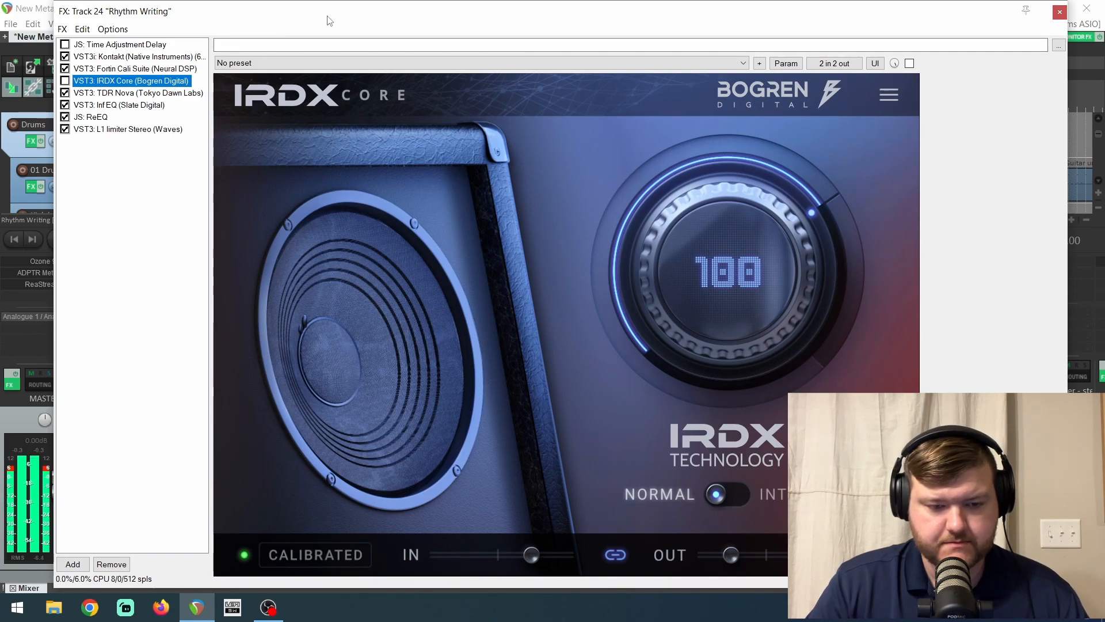
Uncover the timeline, place the playback position at about bar 21, and bring the IRDX Core effects window back into full view
drag(331, 12, 335, 327)
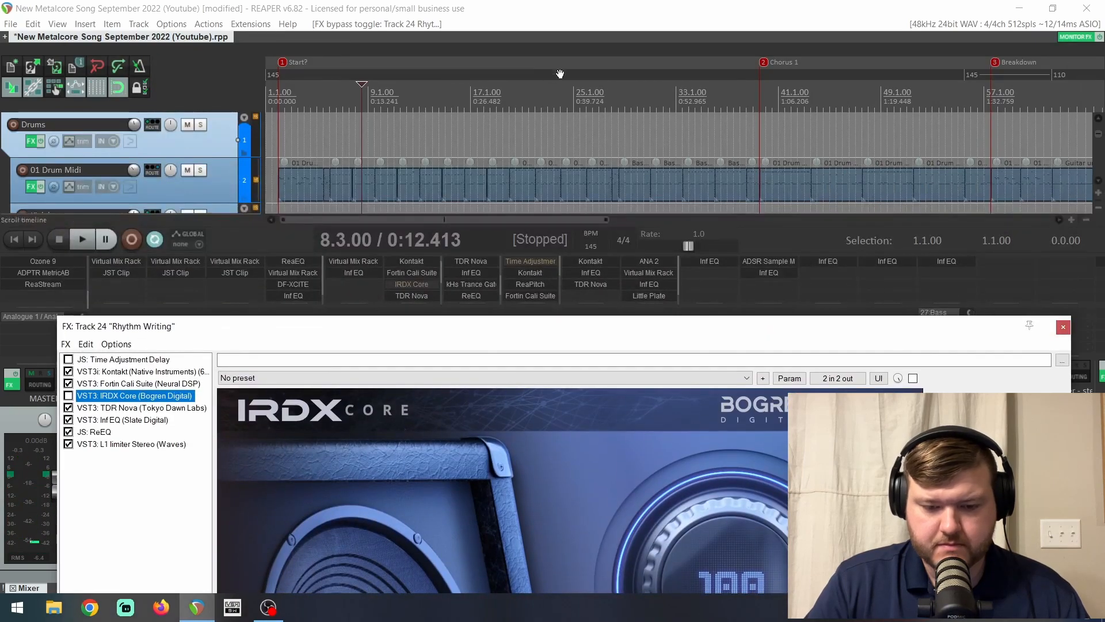
click(521, 93)
key(space)
drag(432, 331, 423, 45)
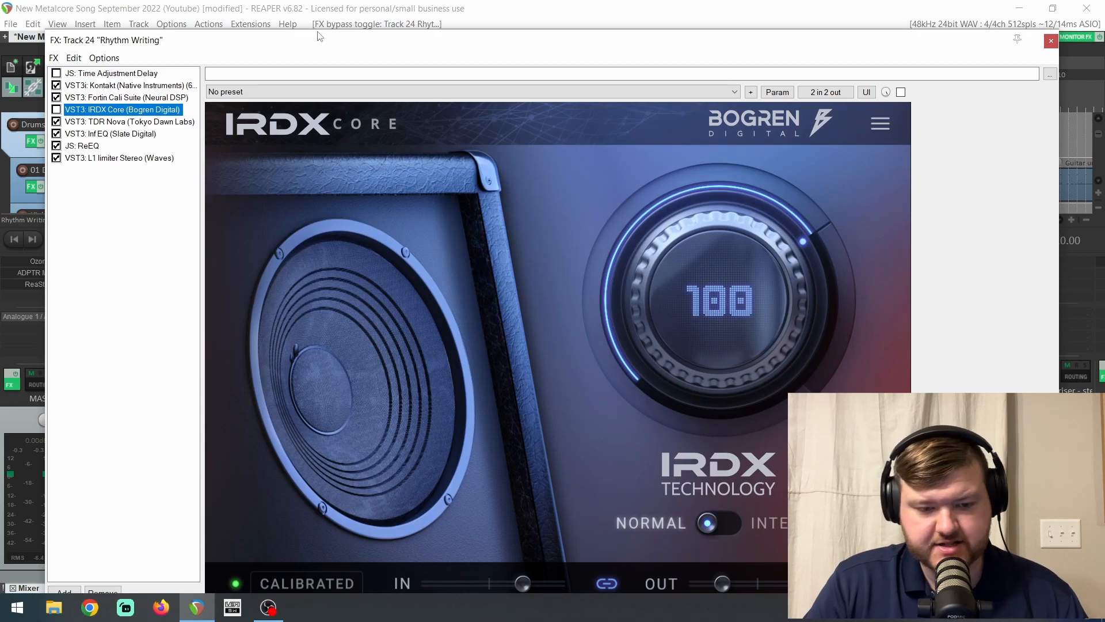
drag(325, 38, 325, 25)
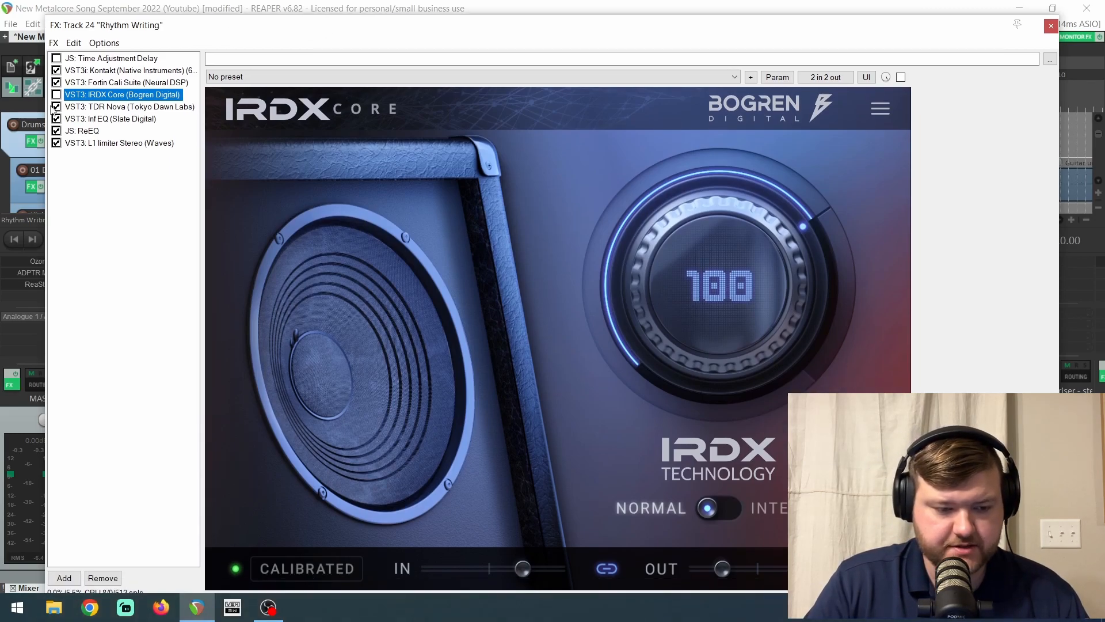
Play the song and compare the rhythm guitar with IRDX Core bypassed and enabled, leaving the plugin enabled
key(space)
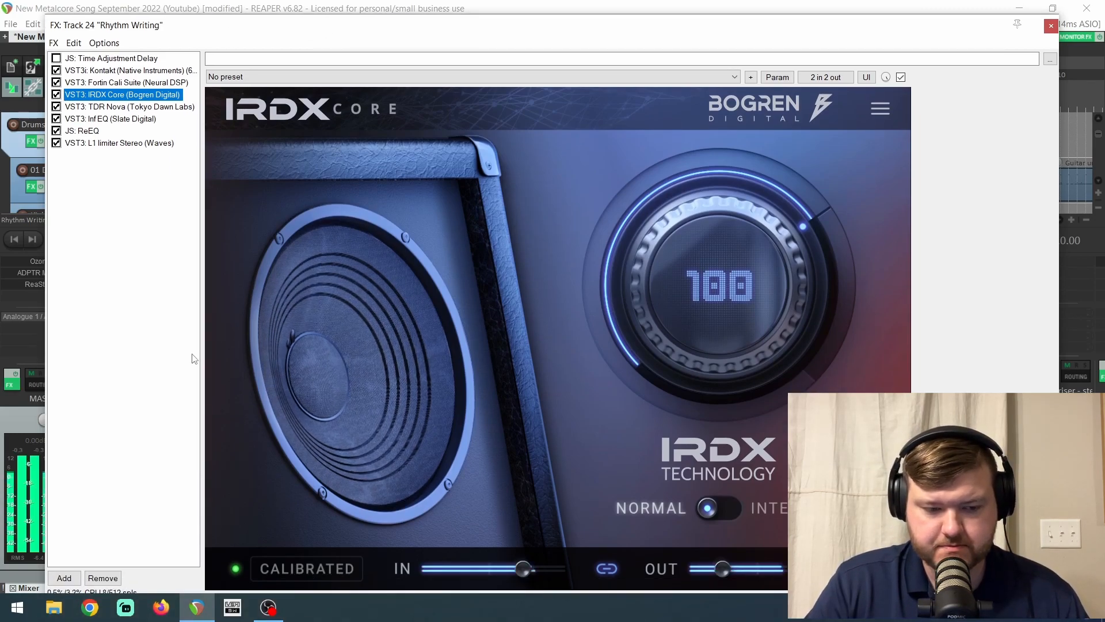
click(56, 95)
click(56, 94)
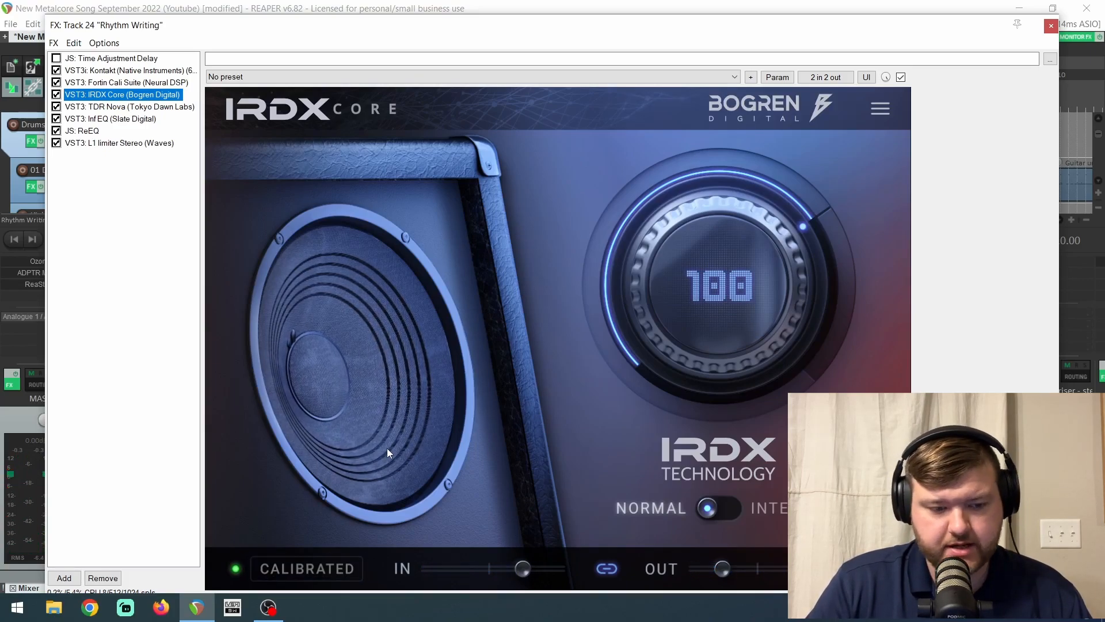
Raise the IRDX amount to 150%, try other settings, and reset it to 100%
click(302, 571)
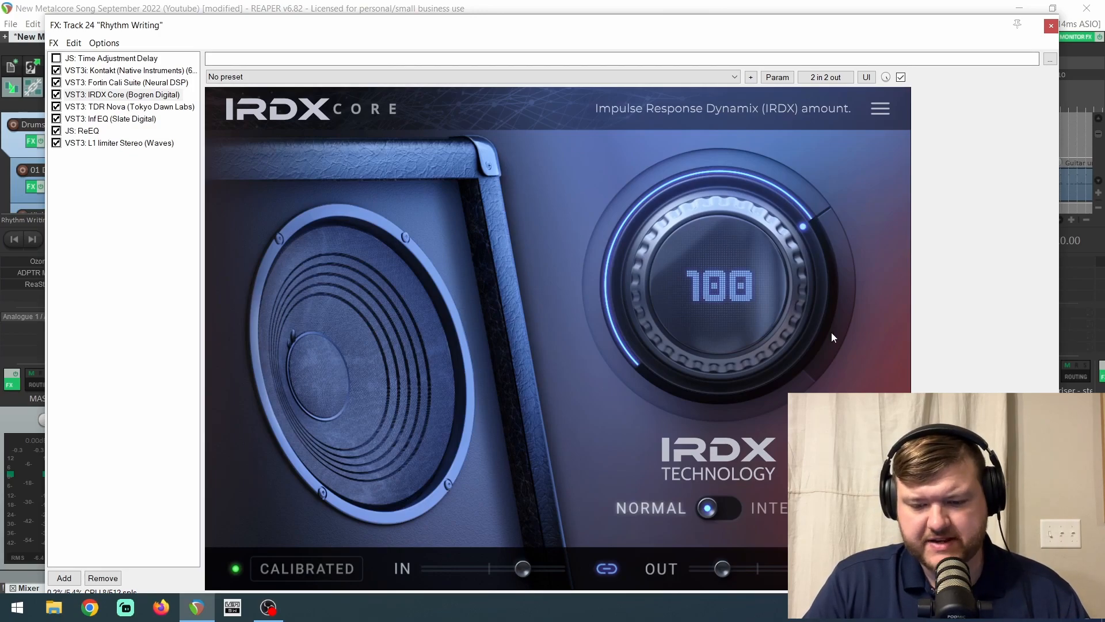
drag(712, 243, 768, 126)
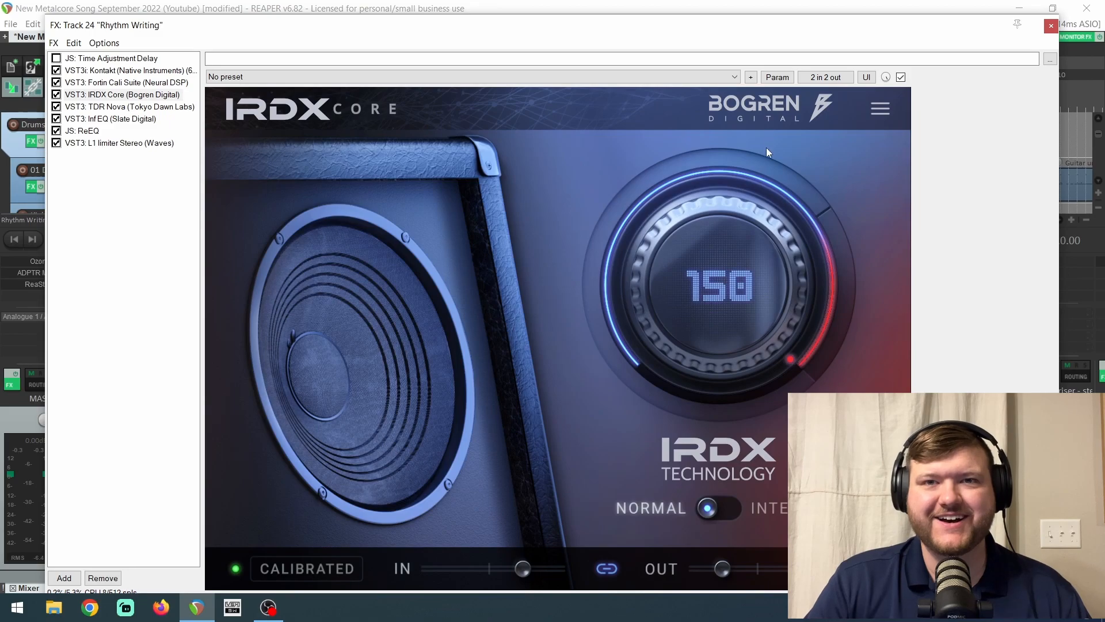
double_click(730, 289)
drag(731, 293, 733, 348)
double_click(710, 261)
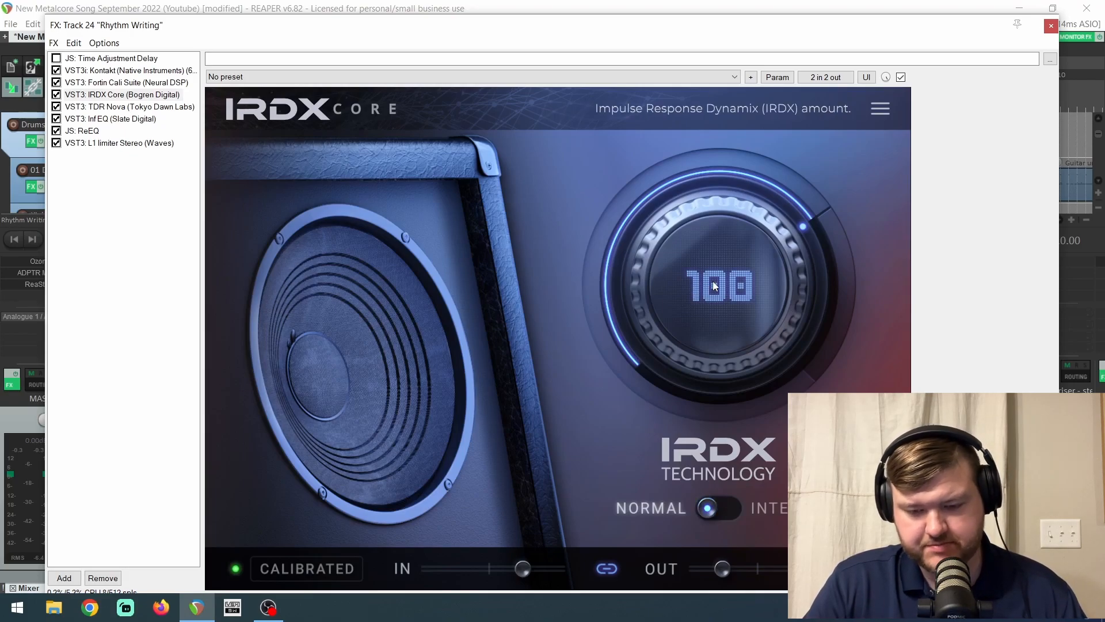
Audition the IRDX amount at 150% during playback, and lower it to 93%
key(space)
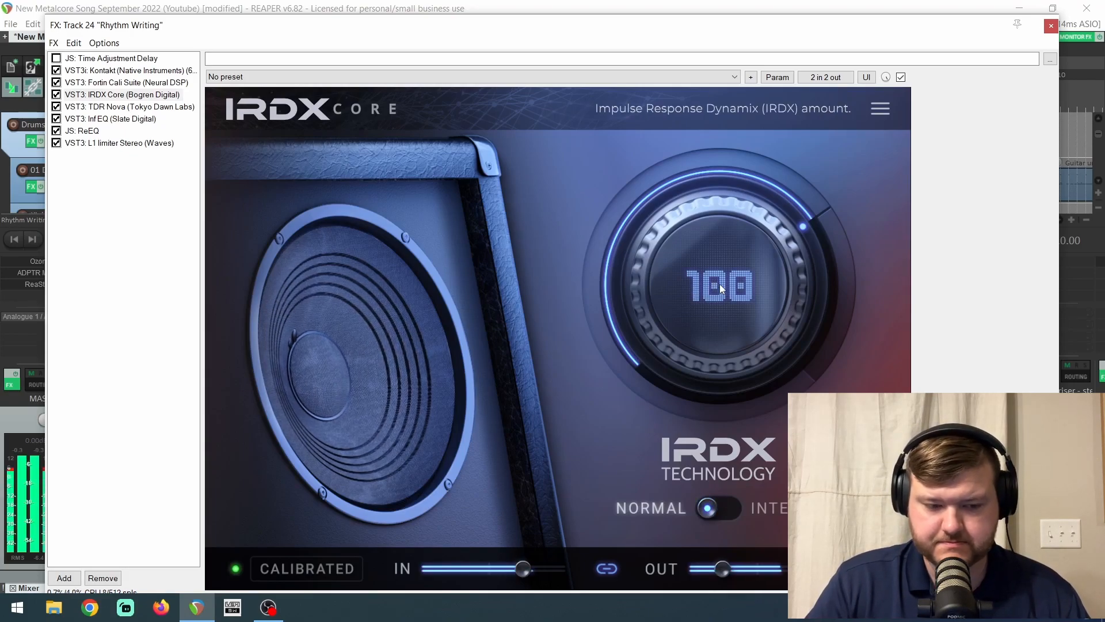
drag(723, 285, 752, 135)
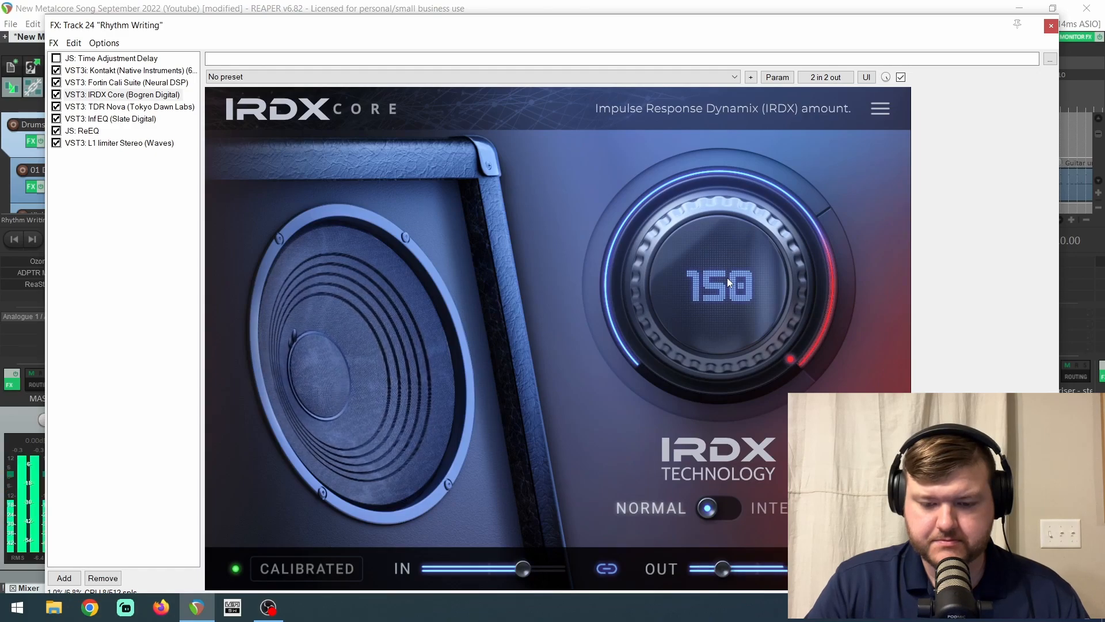
drag(723, 272, 764, 219)
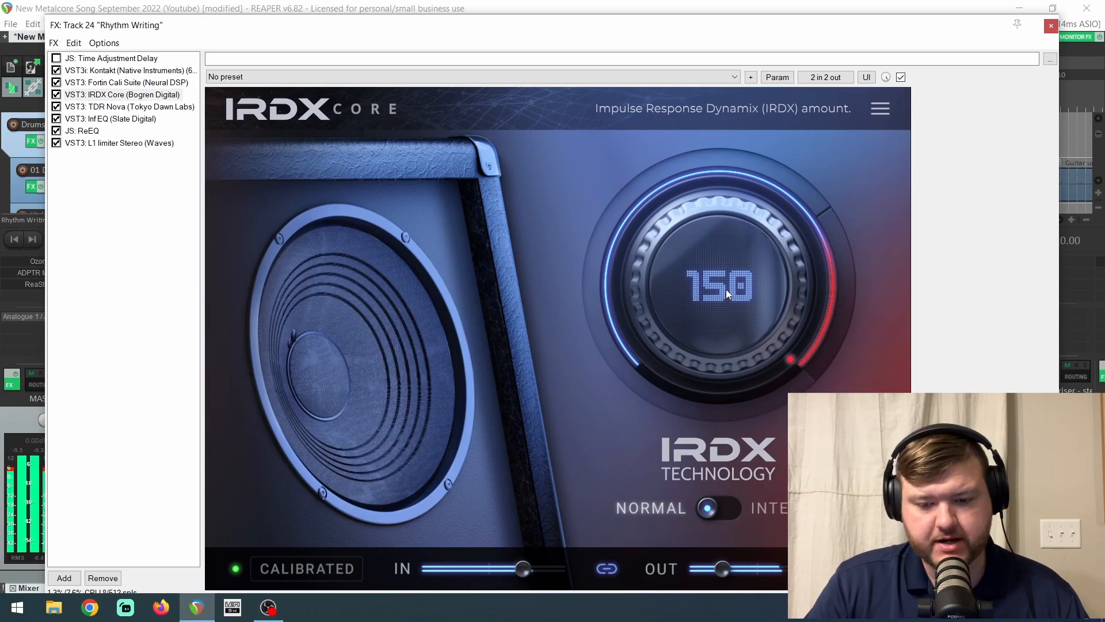
drag(727, 290, 751, 422)
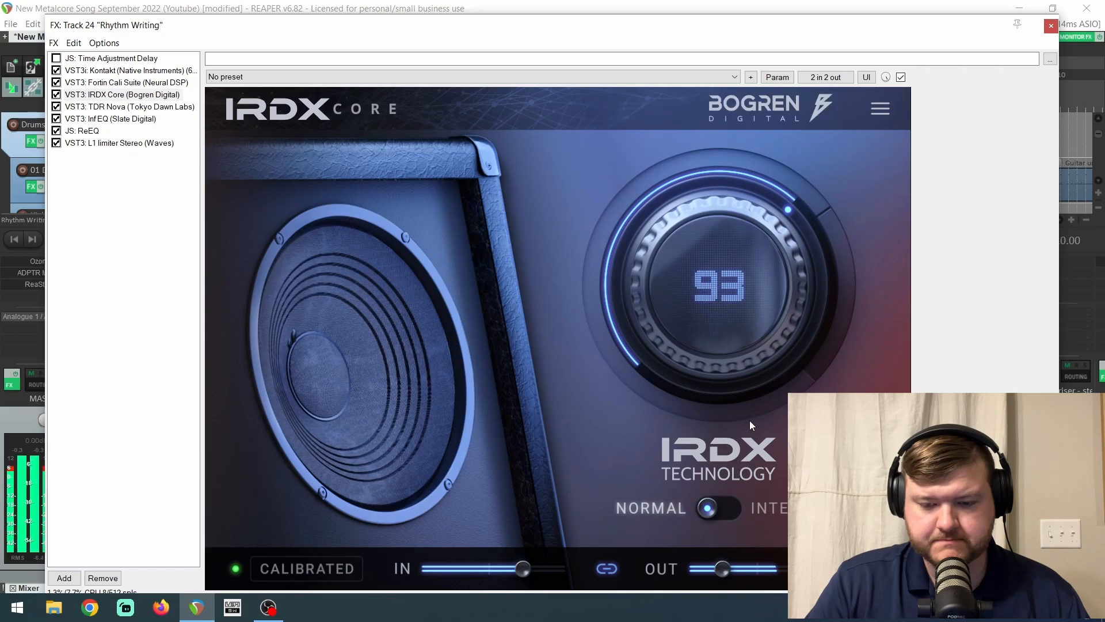
Switch the IRDX response mode to Intense and raise the amount to 150%
click(712, 521)
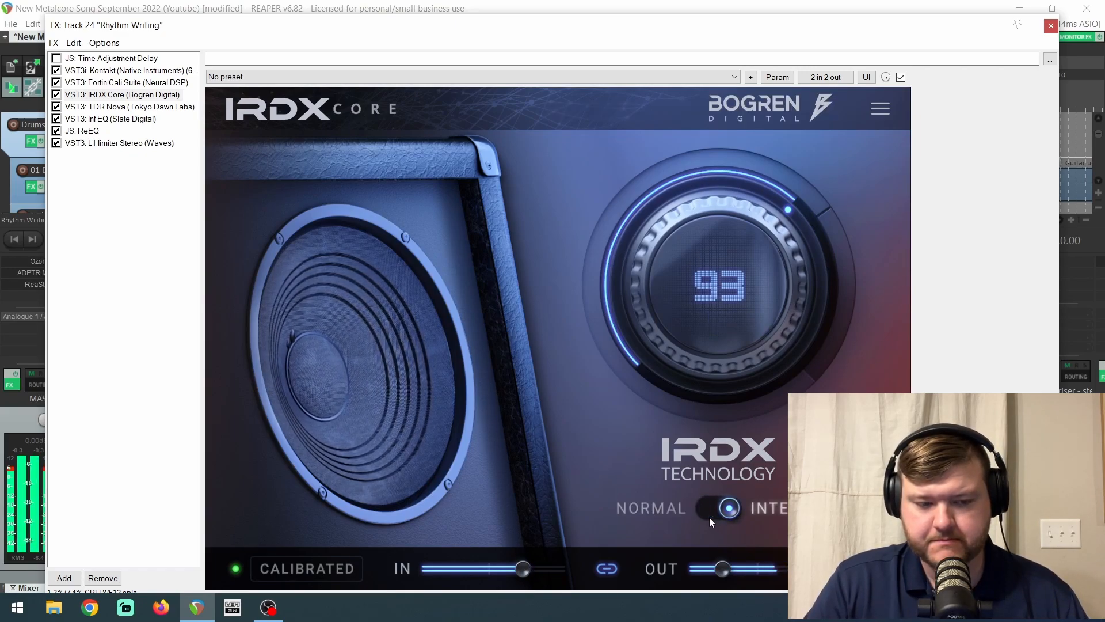
drag(727, 322, 742, 101)
drag(738, 279, 771, 257)
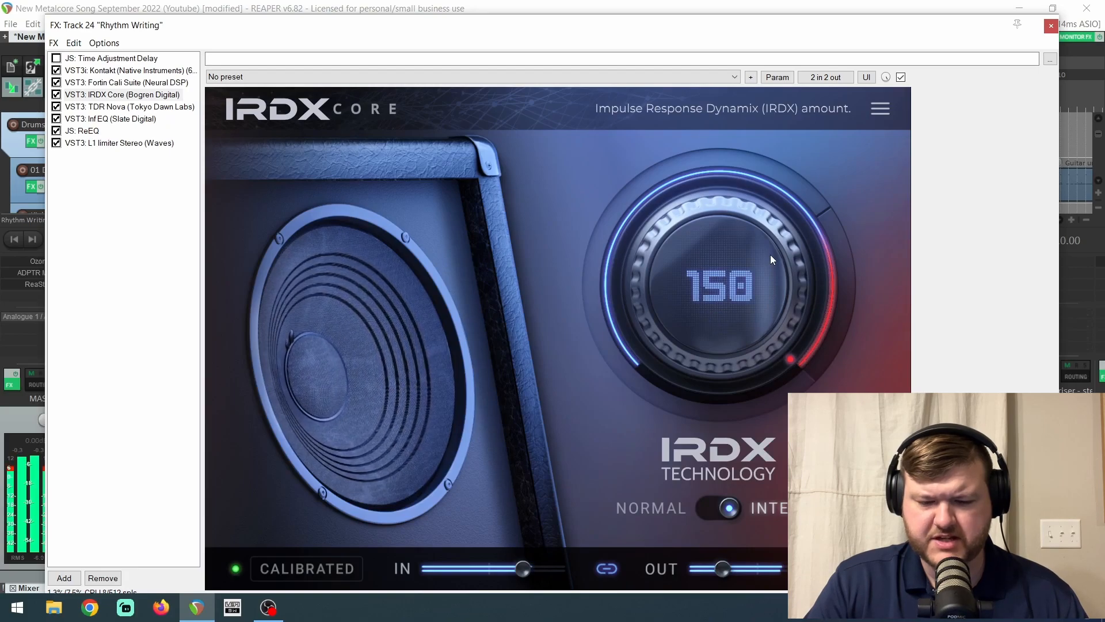
Return the IRDX response mode to Normal and audition the amount at 120%
click(719, 509)
drag(741, 282, 734, 331)
key(space)
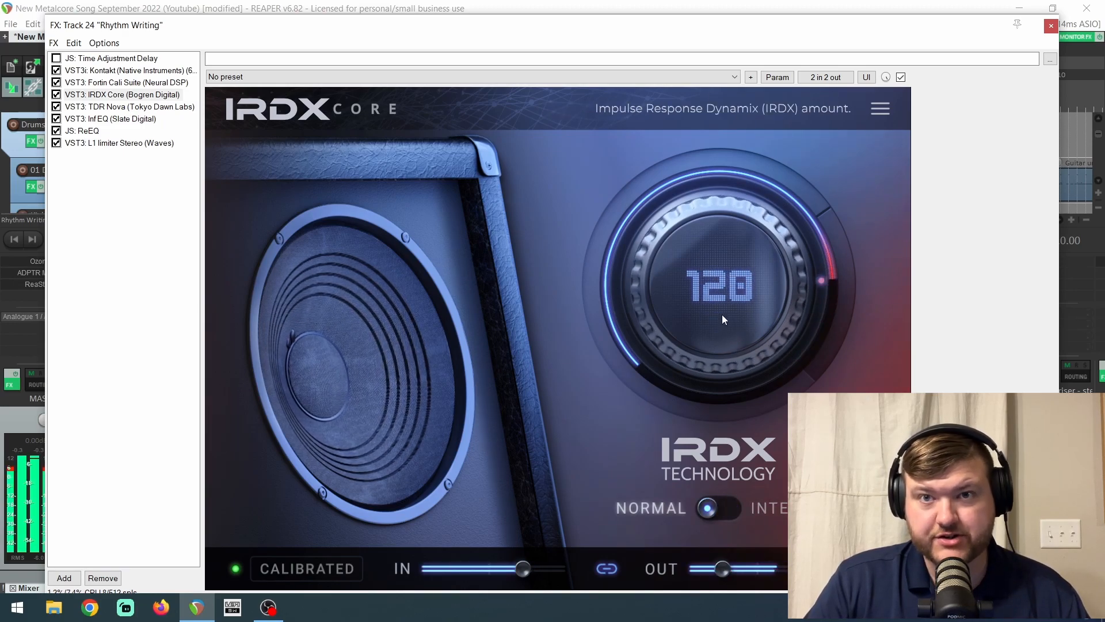
Audition the IRDX amount at 150% in Normal and Intense modes, and lower it to 93%
drag(716, 285, 751, 163)
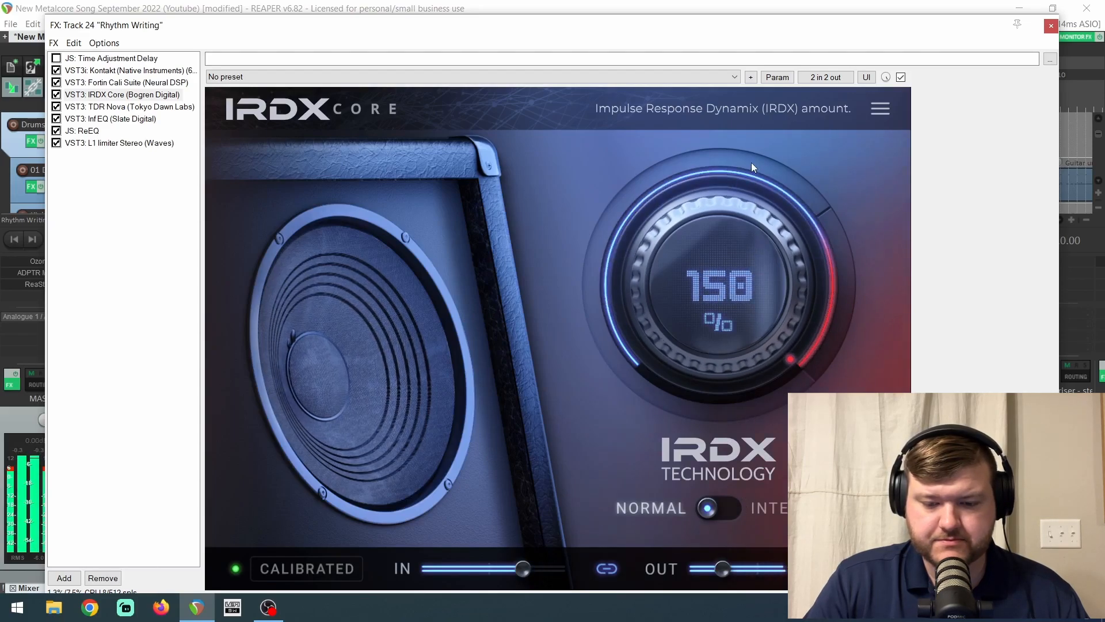
click(716, 507)
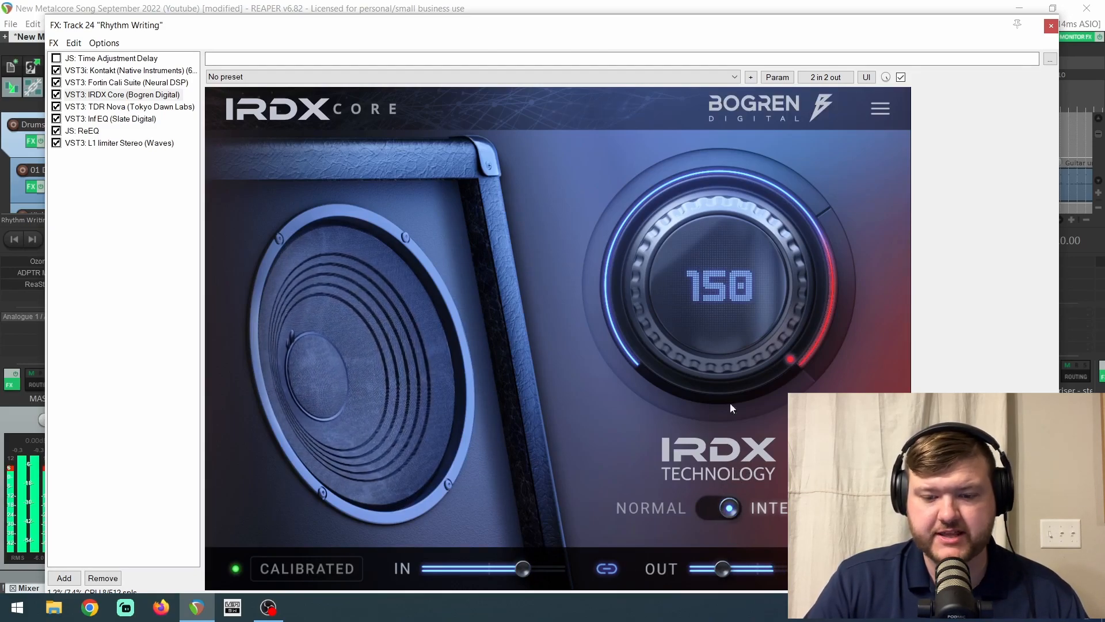
drag(716, 292, 740, 440)
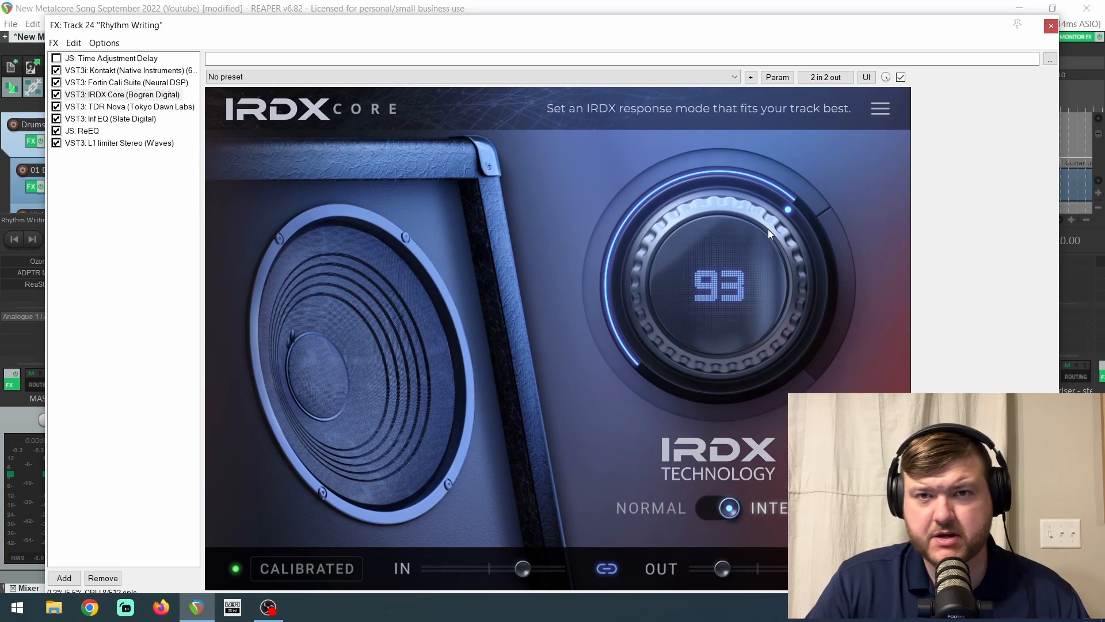
Toggle the IRDX Core bypass, leaving the plugin enabled, and play the song while switching the response mode to Normal
click(55, 106)
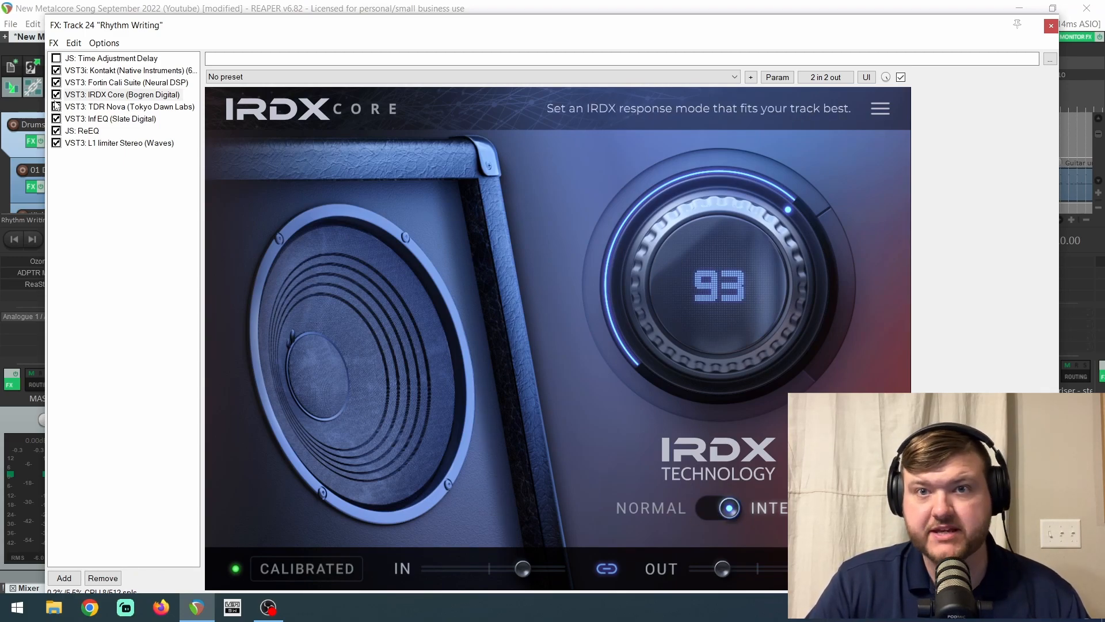
click(56, 106)
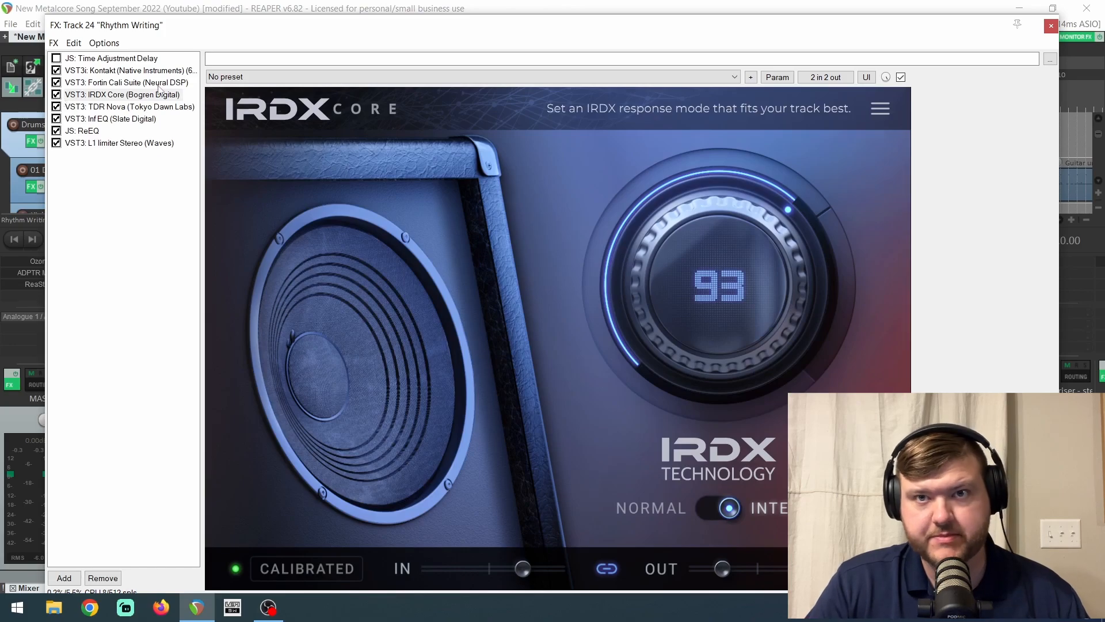
click(56, 95)
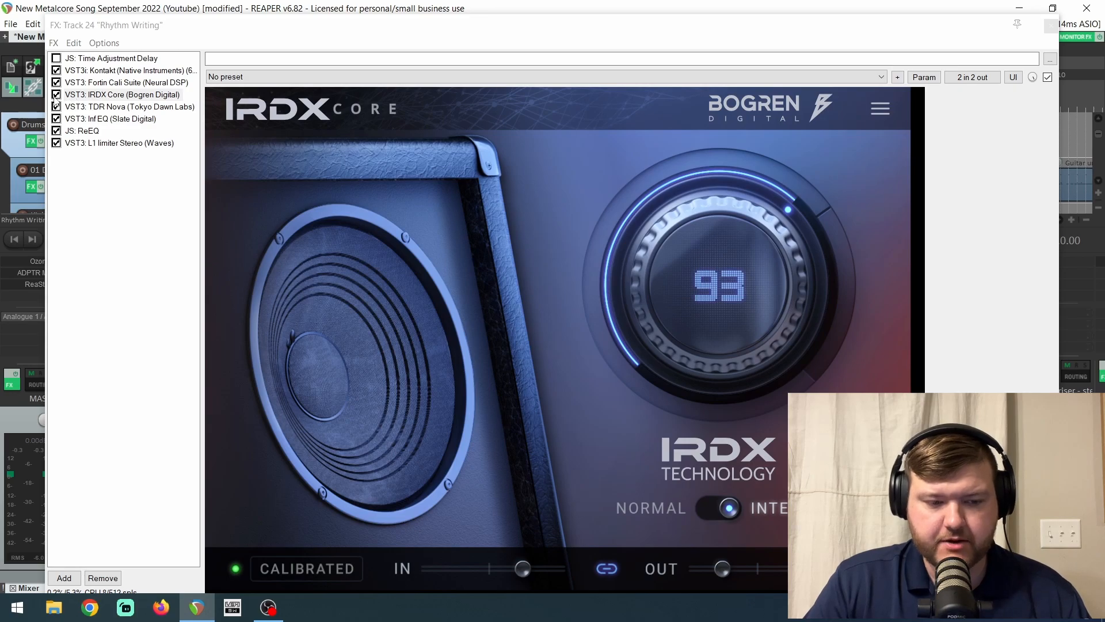
key(space)
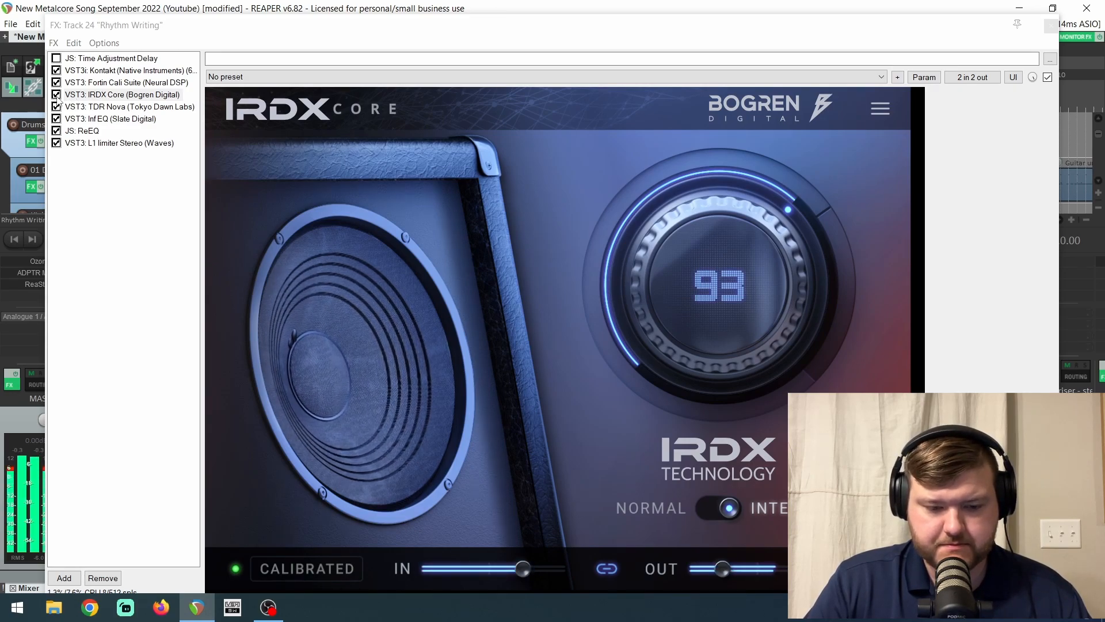
click(728, 508)
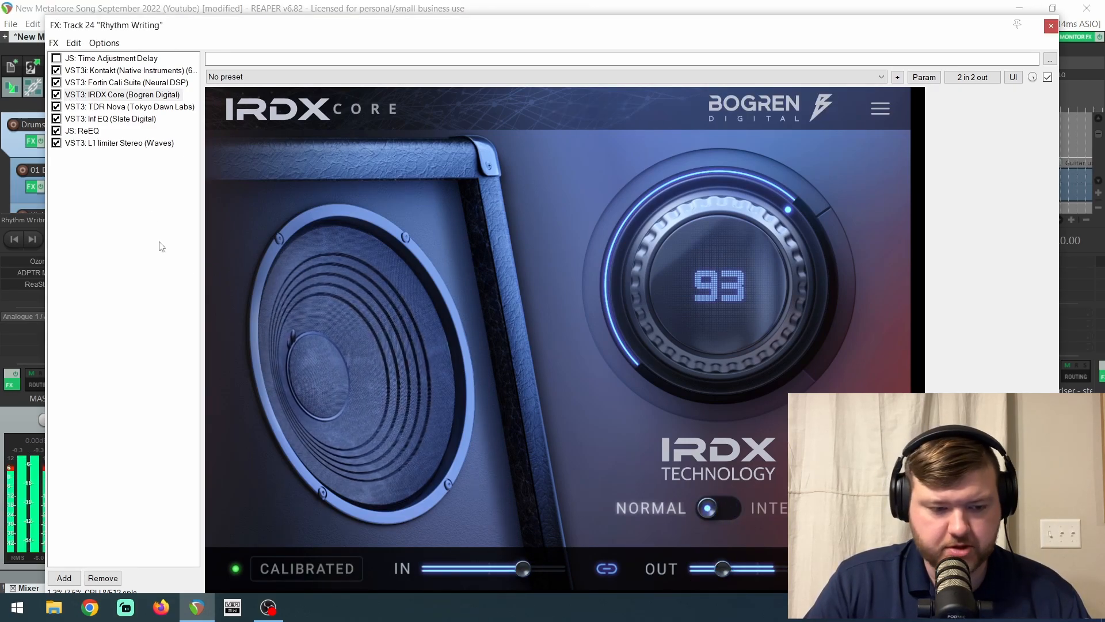
Compare the guitar with IRDX Core bypassed and enabled, raising the amount to 142% in Normal mode
click(56, 95)
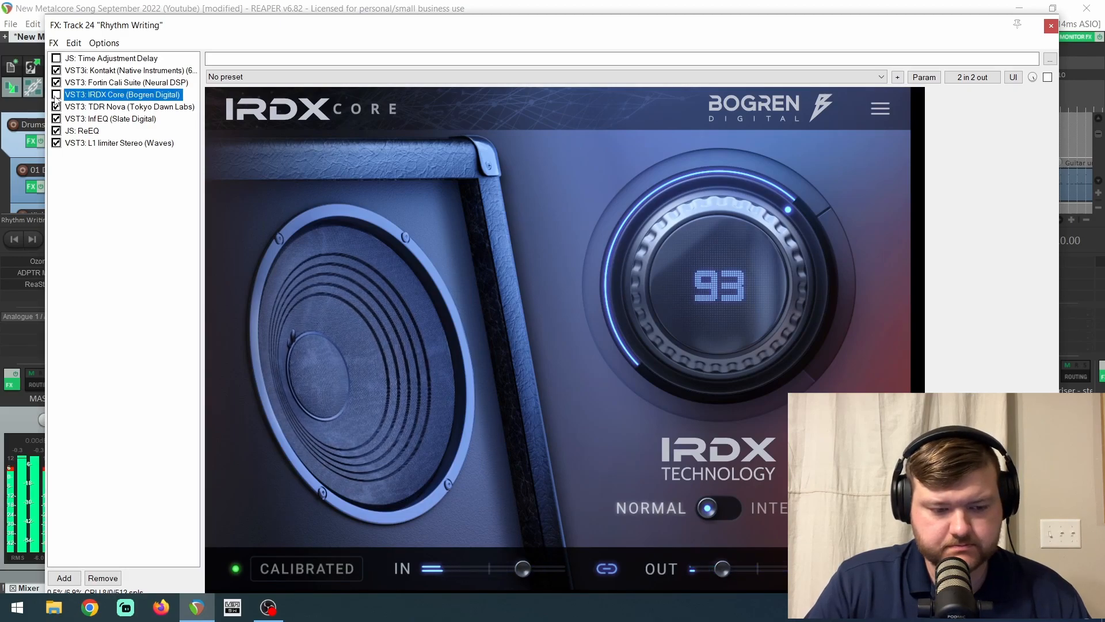
click(56, 95)
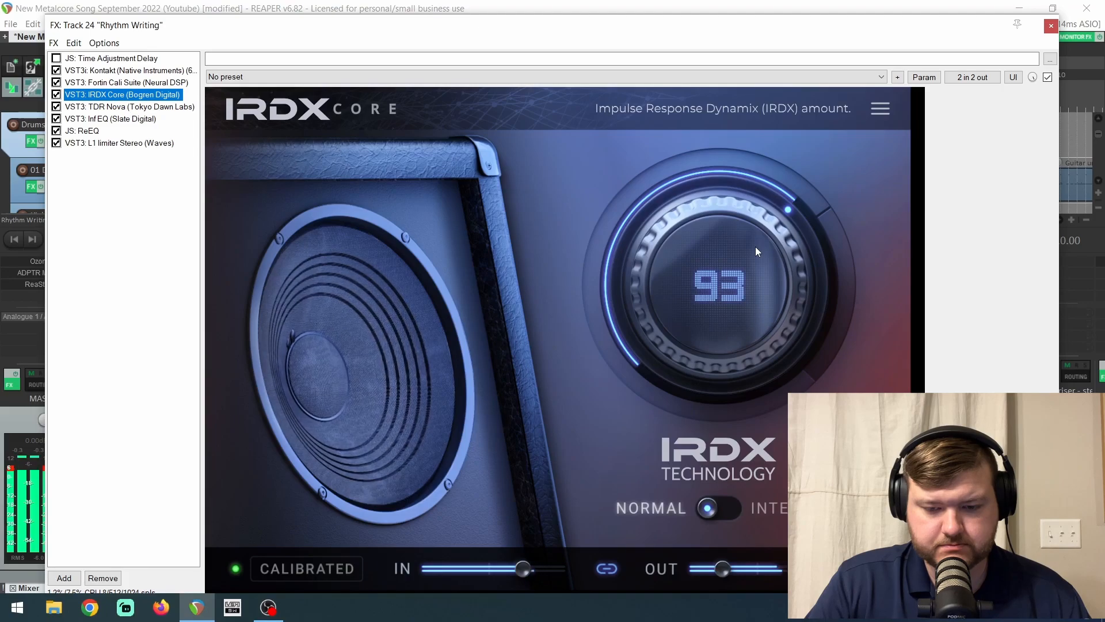
drag(755, 247, 770, 128)
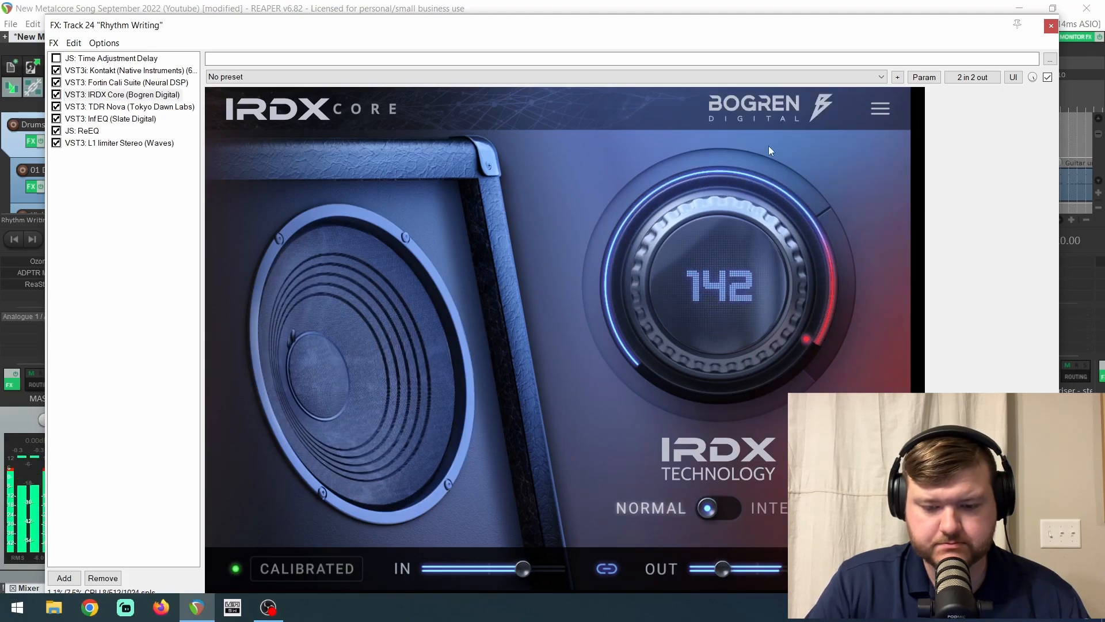
click(57, 95)
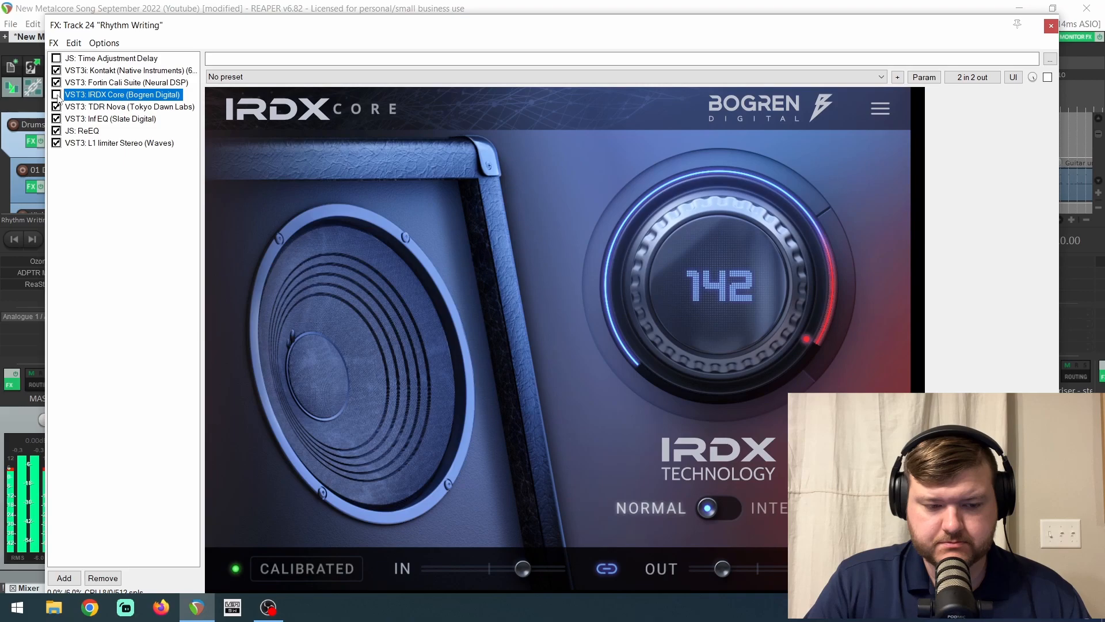
click(57, 95)
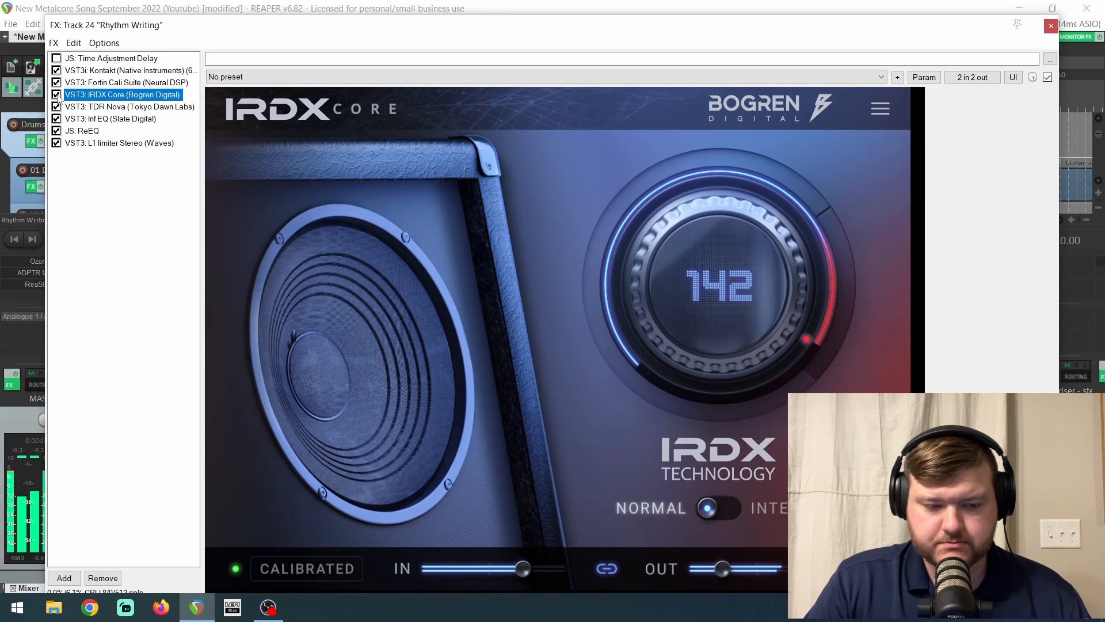
Audition IRDX Core in Intense mode at 64% and 138%, comparing against bypass, and return the response mode to Normal
click(719, 511)
drag(719, 308, 746, 472)
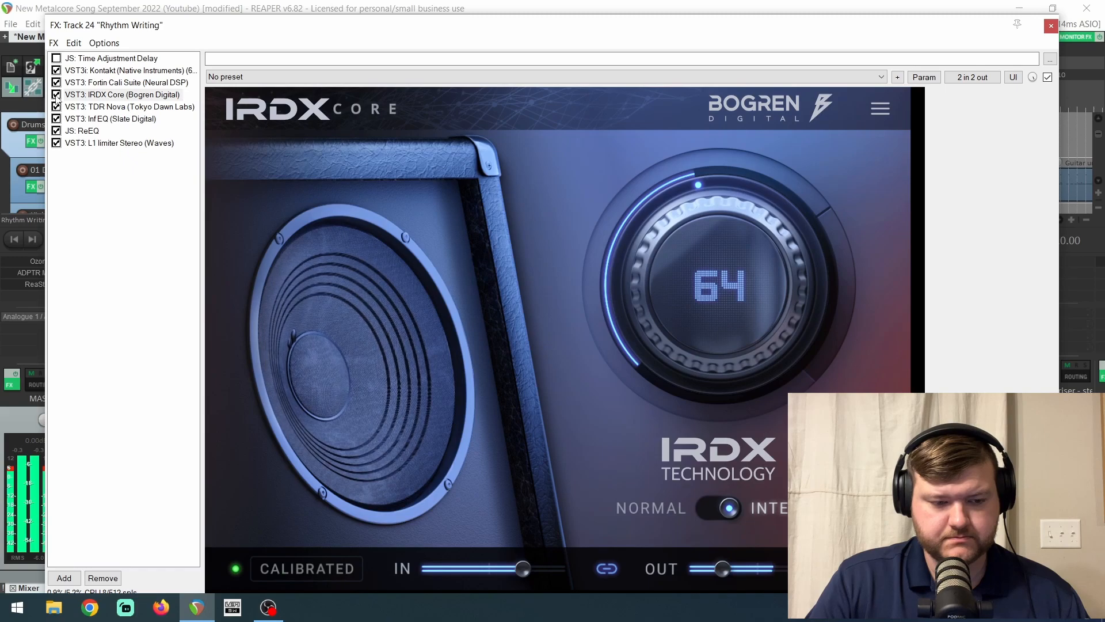
click(56, 95)
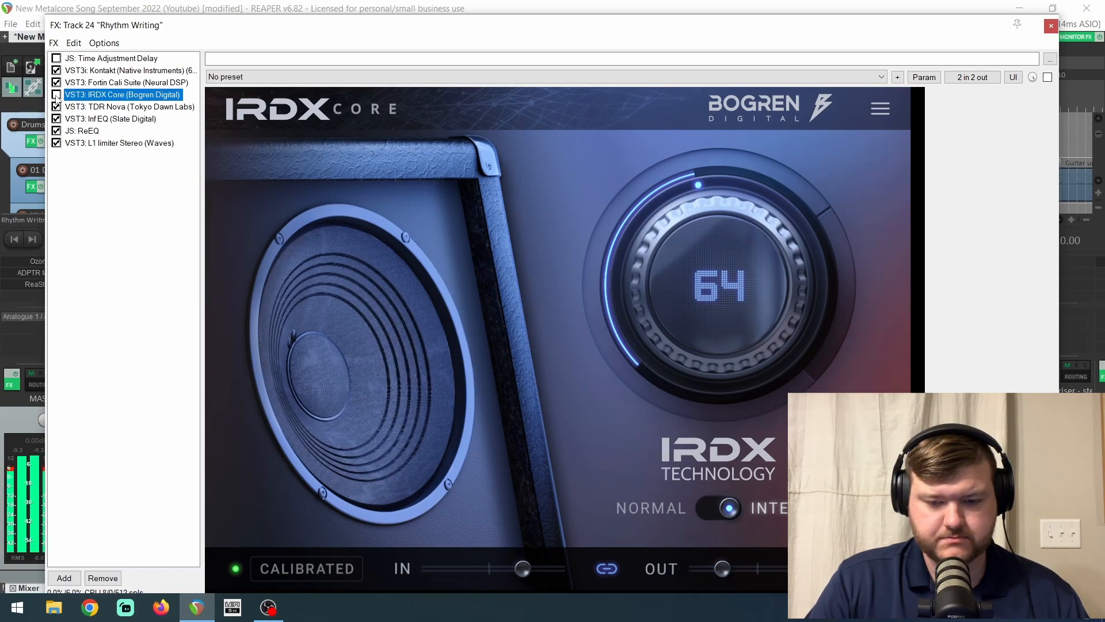
click(56, 95)
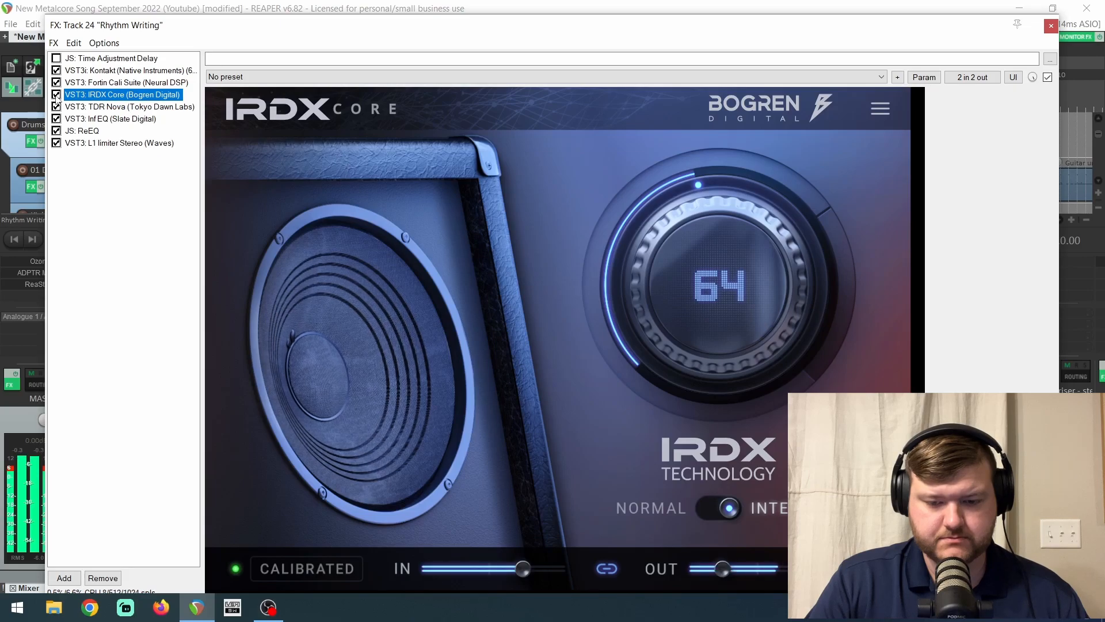
drag(647, 308, 724, 129)
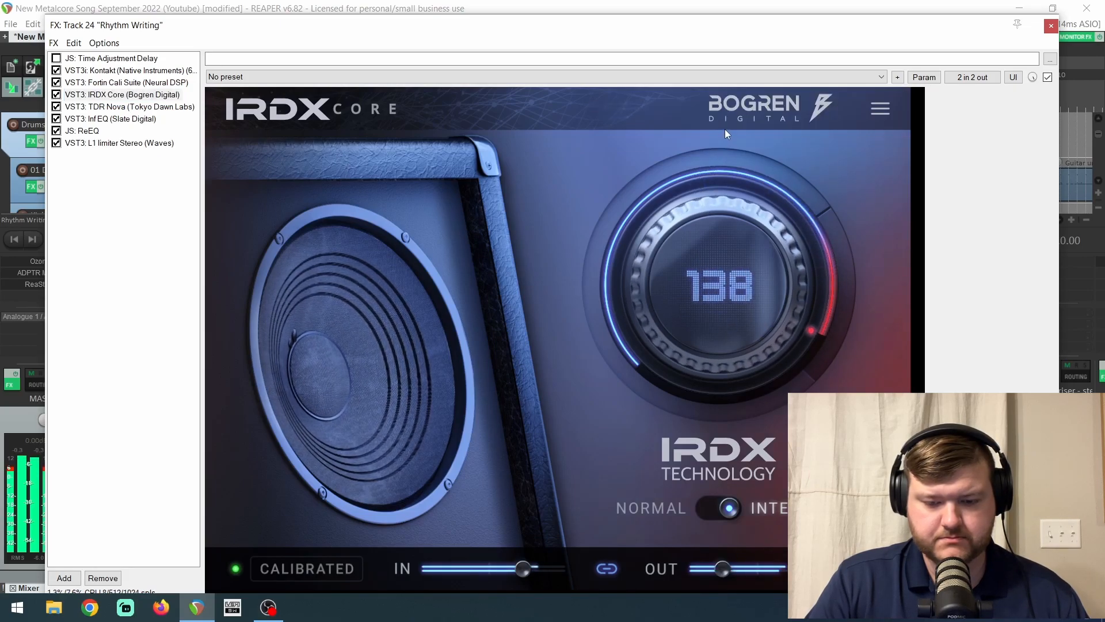
click(730, 510)
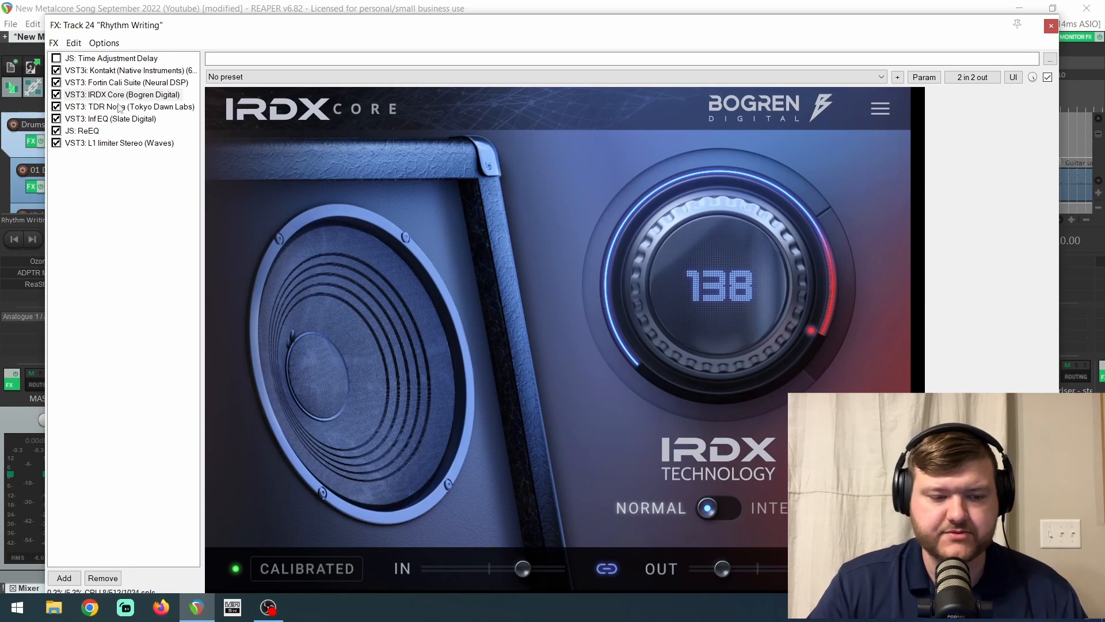
Unsolo the Rhythm Writing track, play the full mix from bar 14, and reopen the track's IRDX Core plugin
key(Escape)
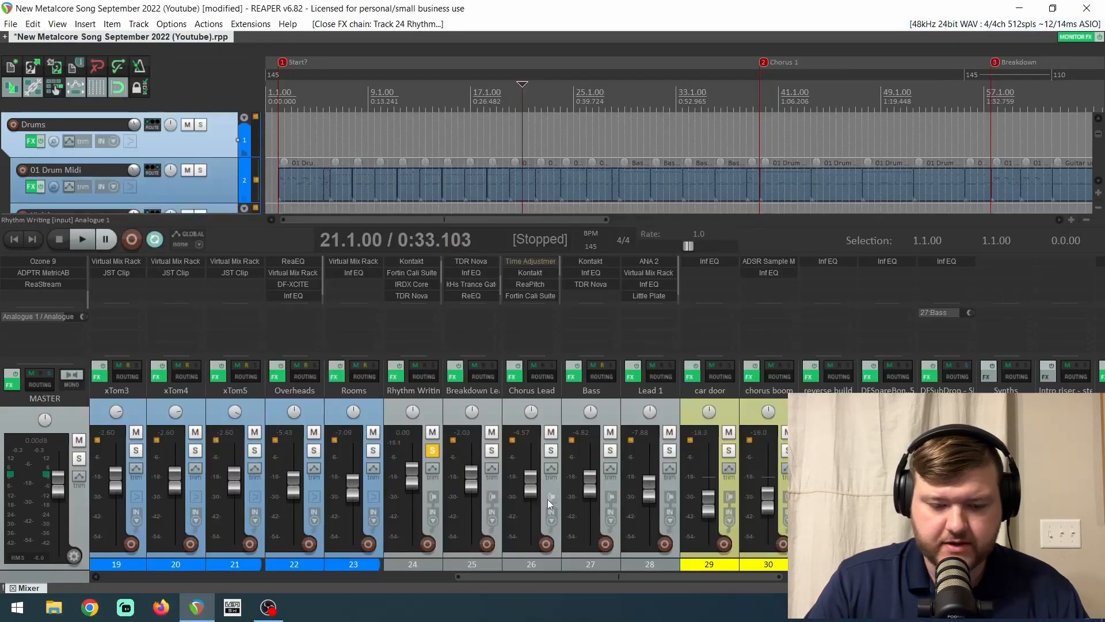
click(432, 449)
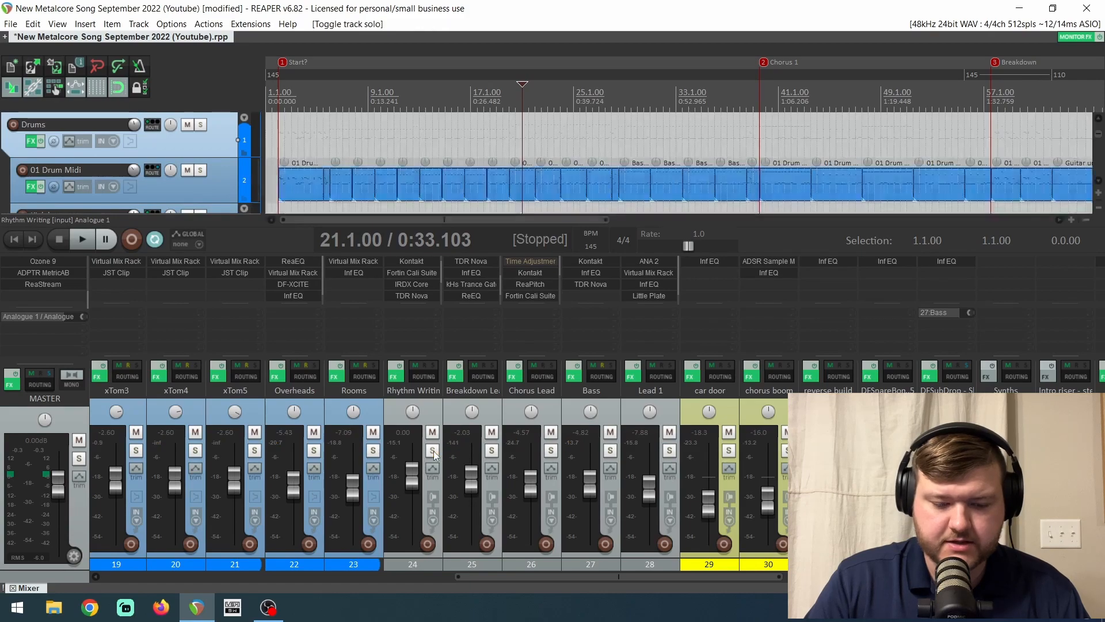
click(432, 94)
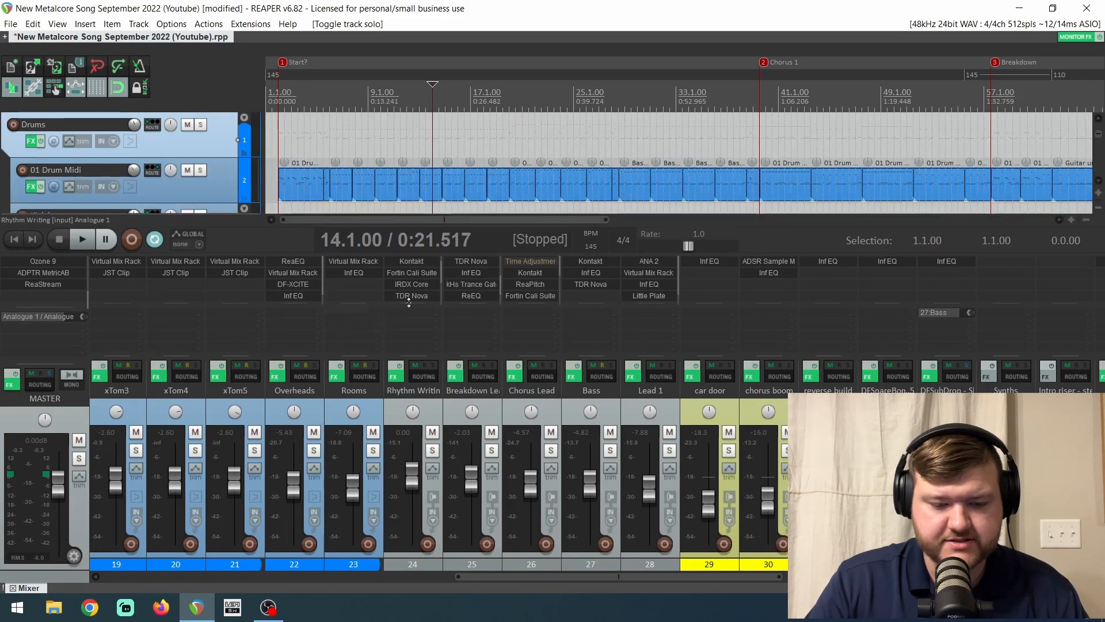
key(space)
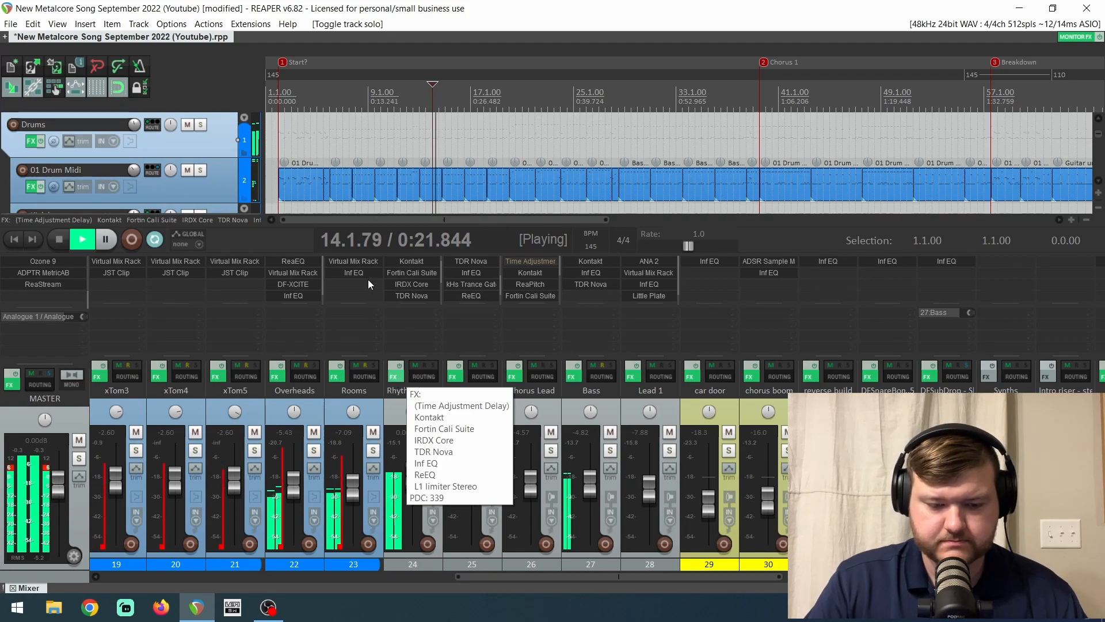
click(412, 283)
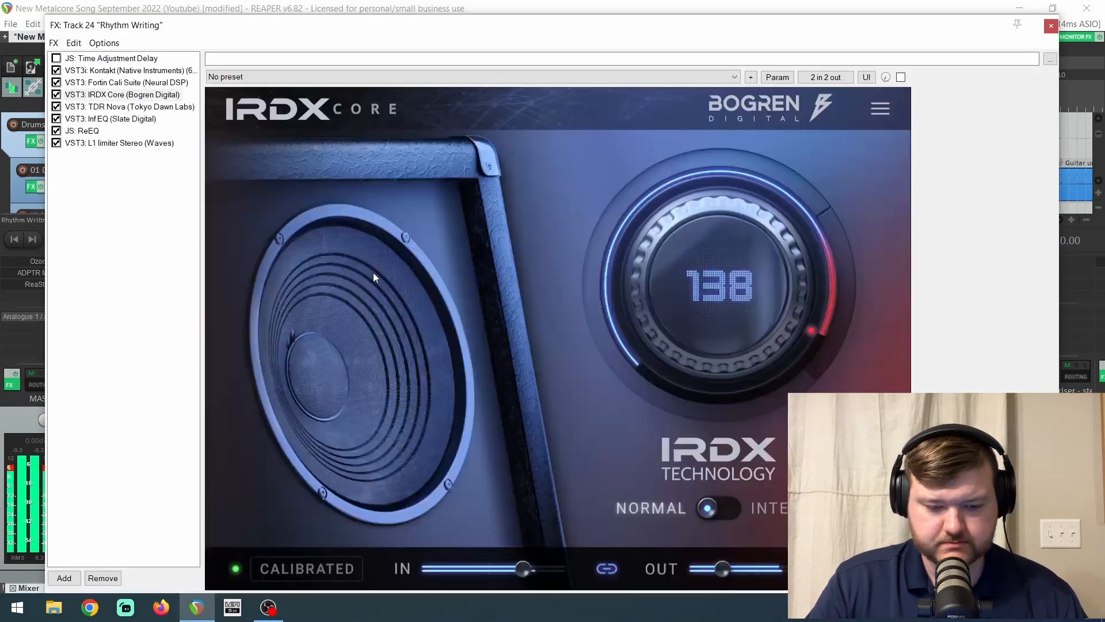
Lower the IRDX amount to 125% and compare the full mix with the plugin bypassed and enabled
click(56, 95)
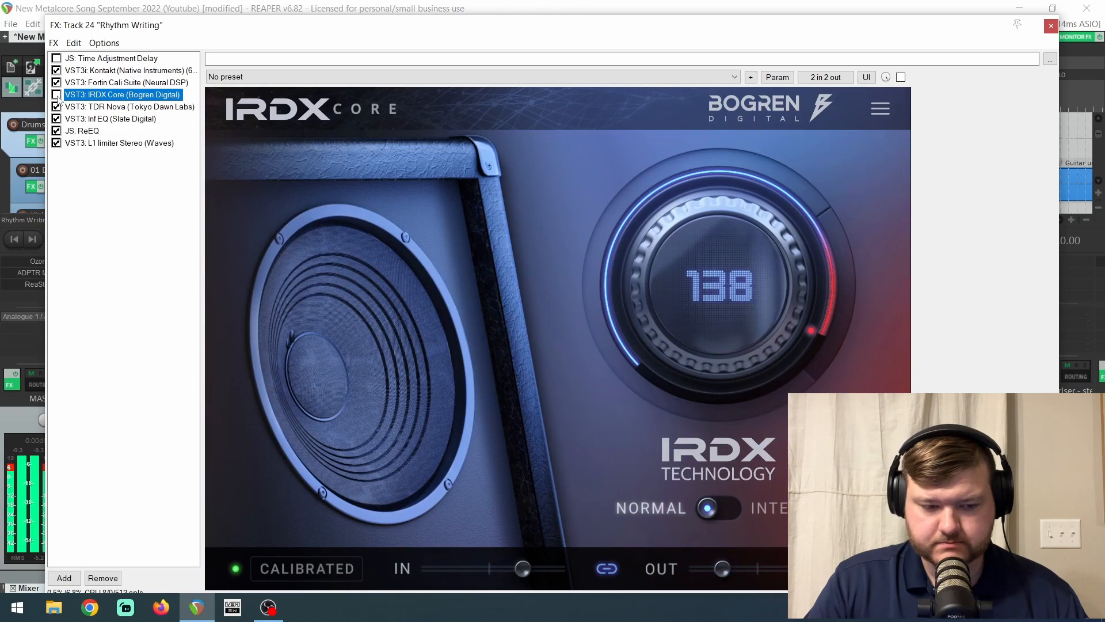
click(56, 94)
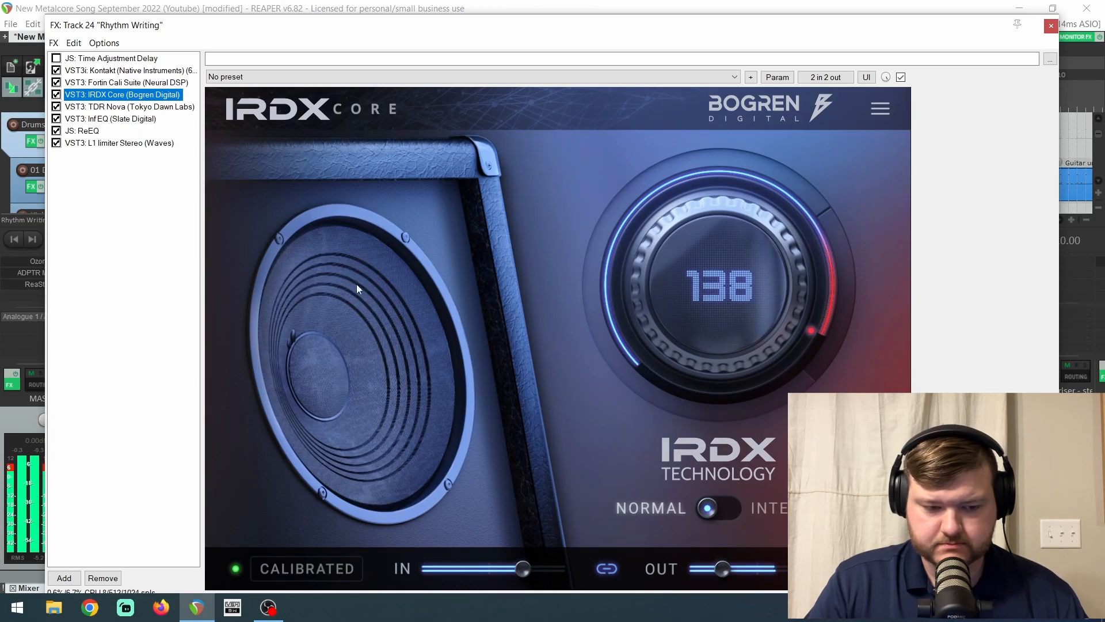
drag(728, 251, 729, 299)
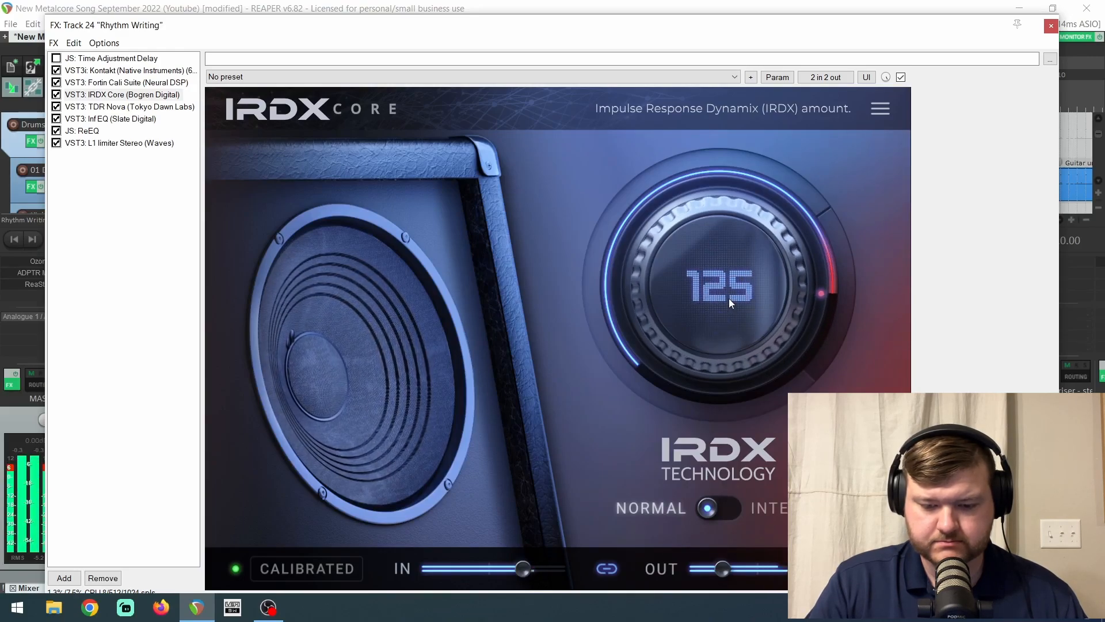
click(57, 94)
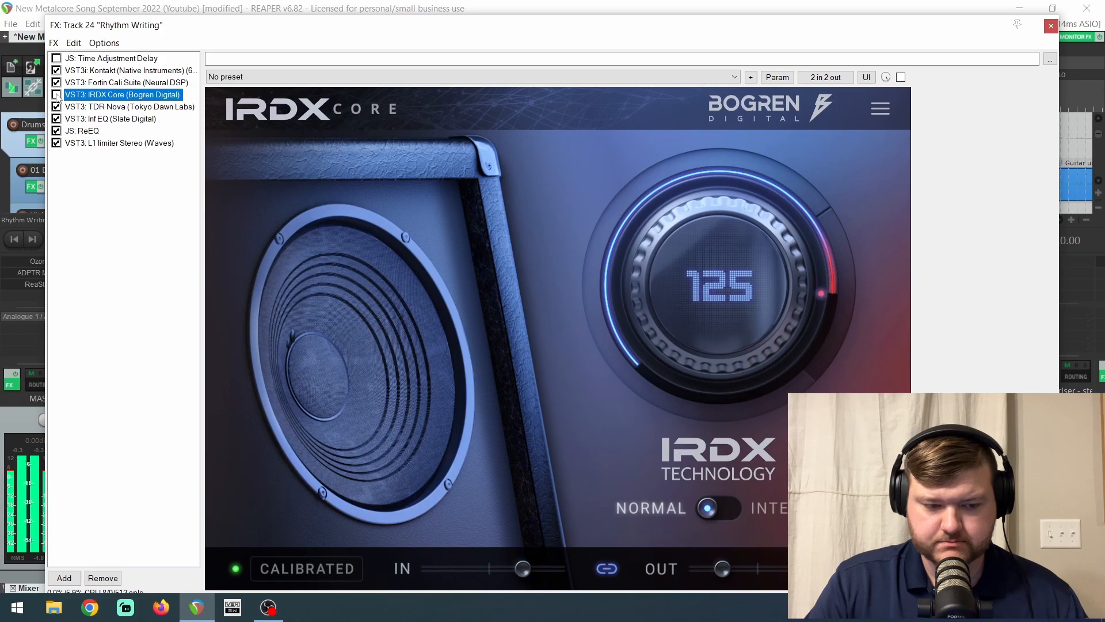
click(57, 94)
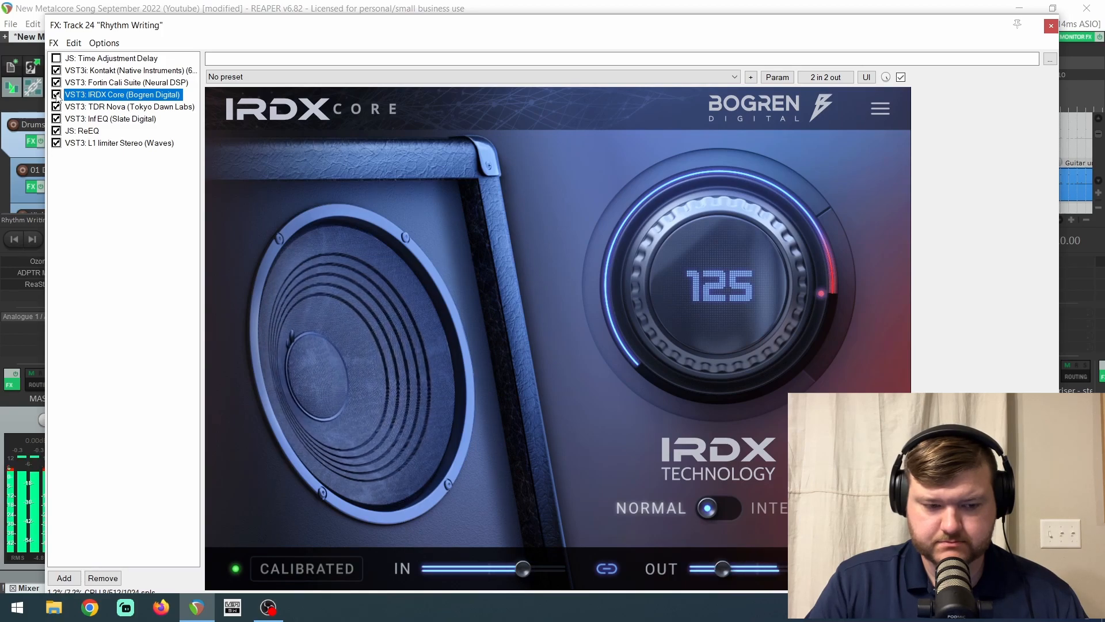
click(56, 95)
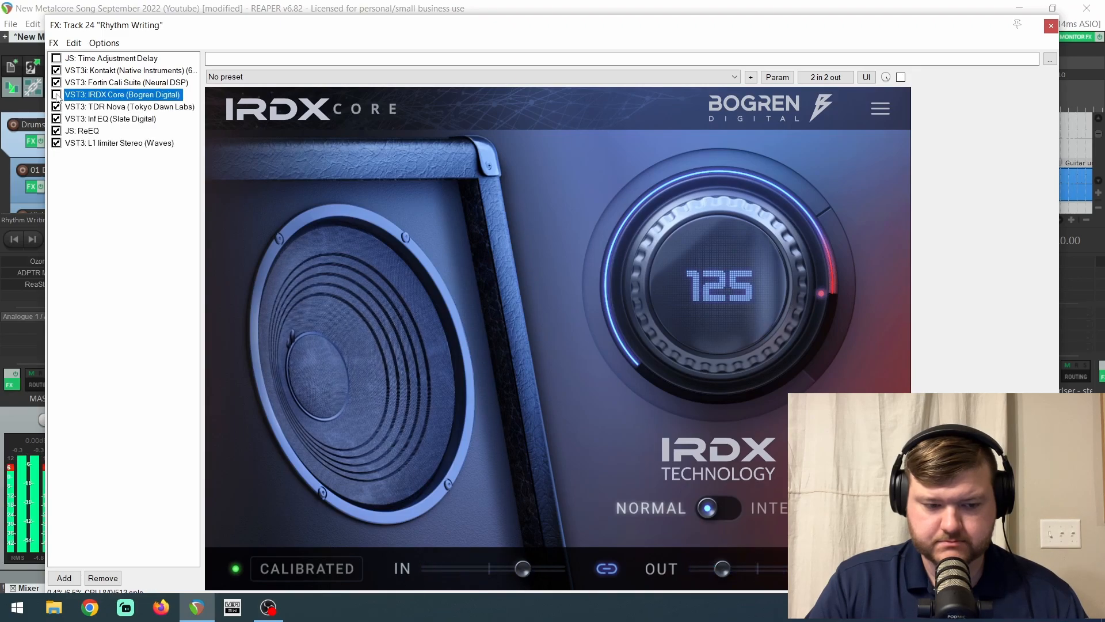
click(57, 94)
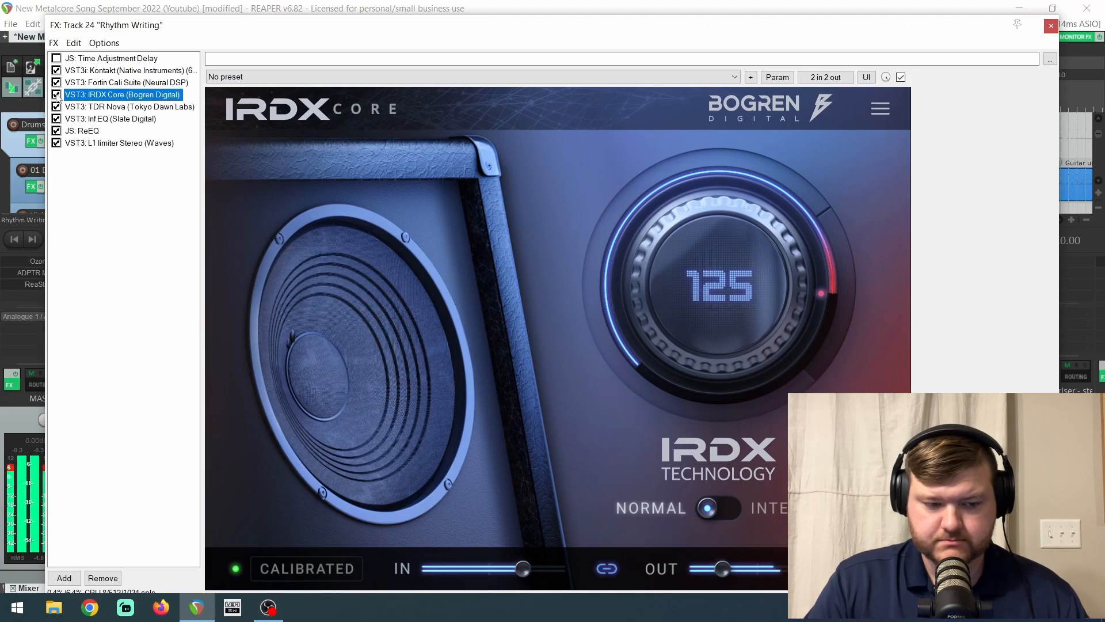
Audition the IRDX amount at 150%, lower it to 134%, and compare it against bypass in the mix
drag(763, 292, 765, 227)
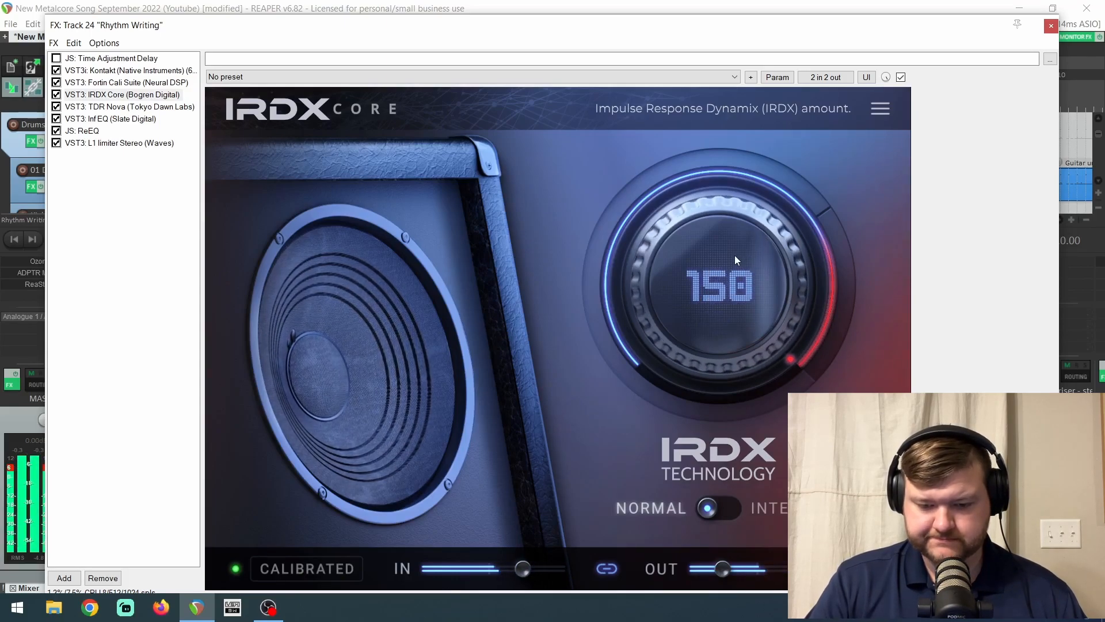
drag(728, 260, 747, 299)
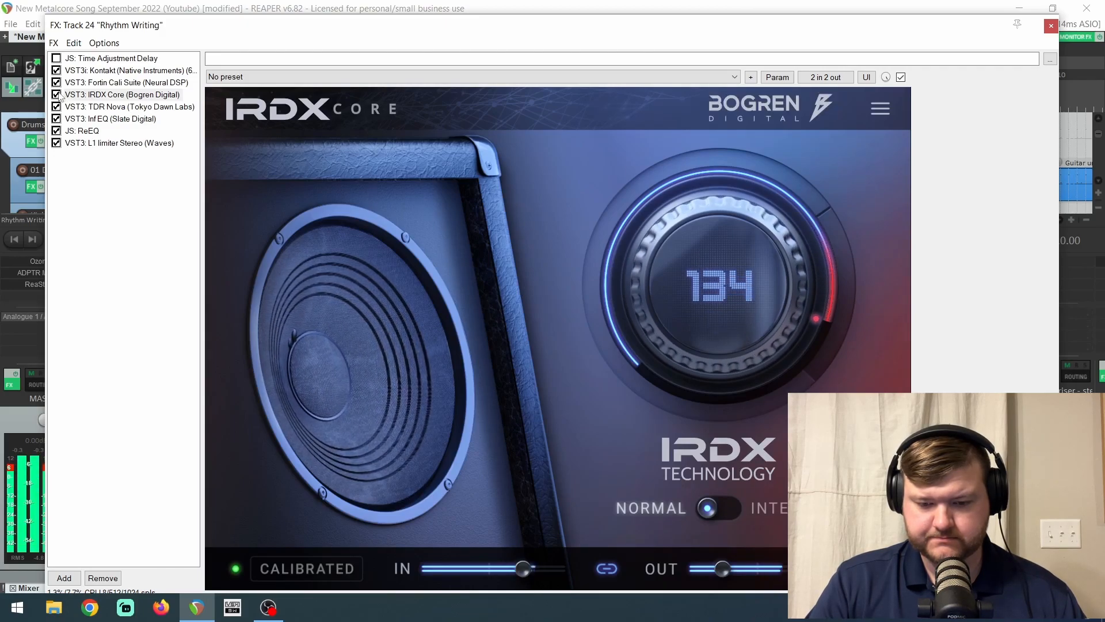
click(57, 95)
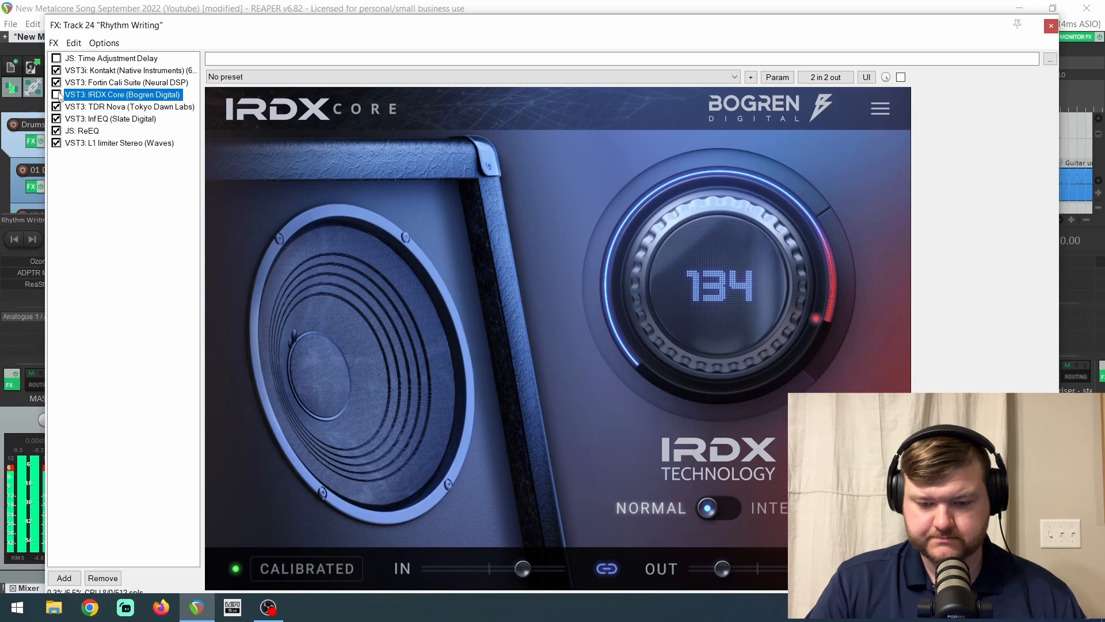
click(57, 95)
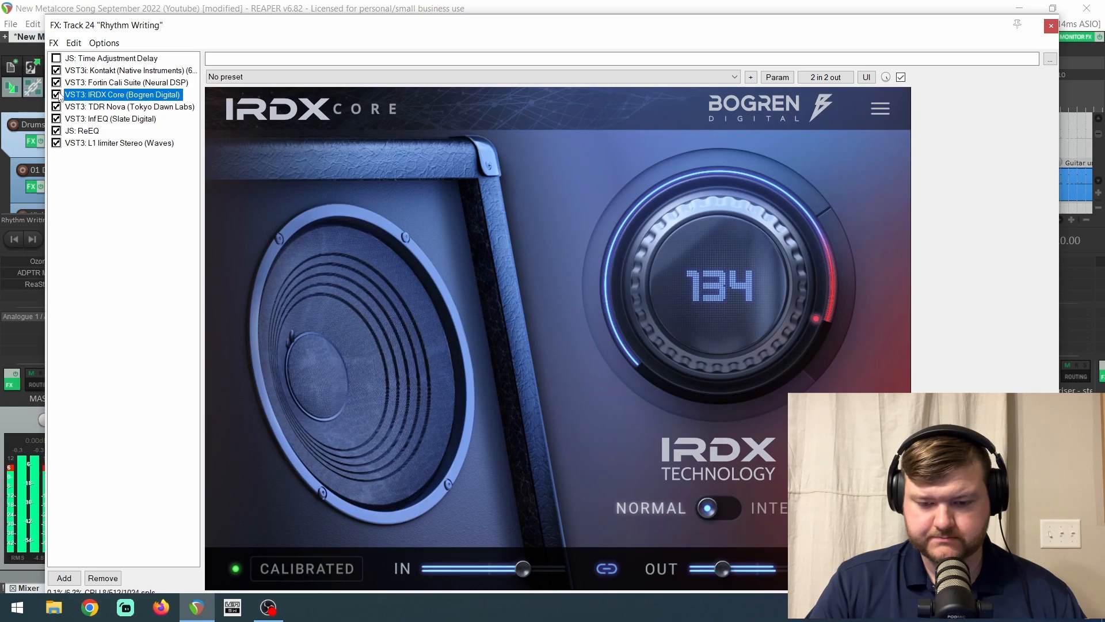
Switch the IRDX response mode to Intense, lower the amount to 101%, and compare the mix against bypass
click(717, 505)
drag(721, 252, 728, 332)
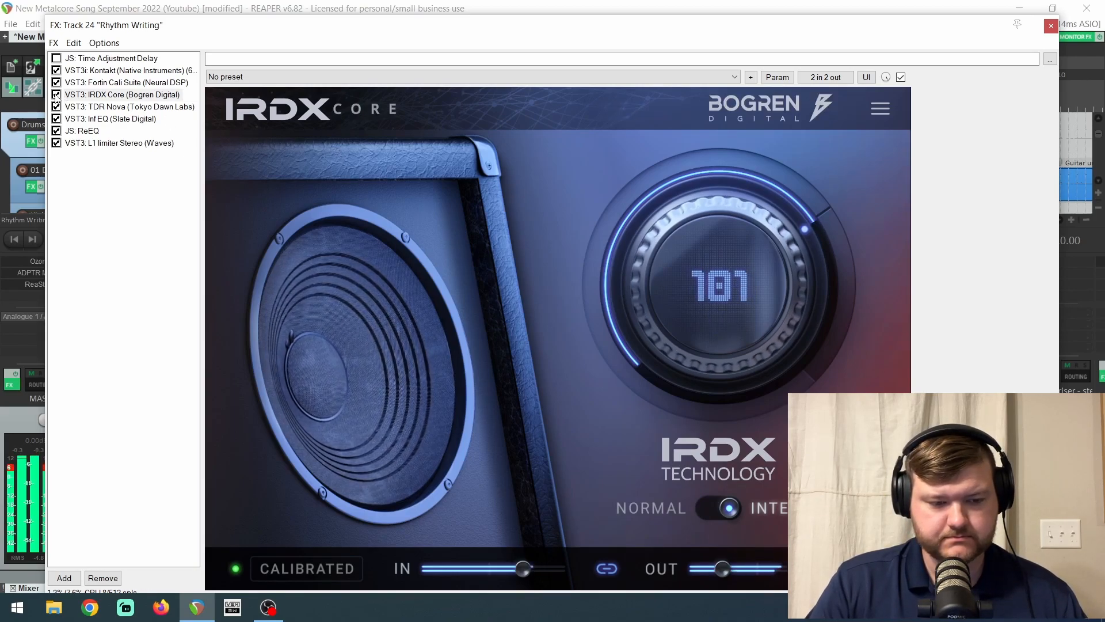
click(55, 94)
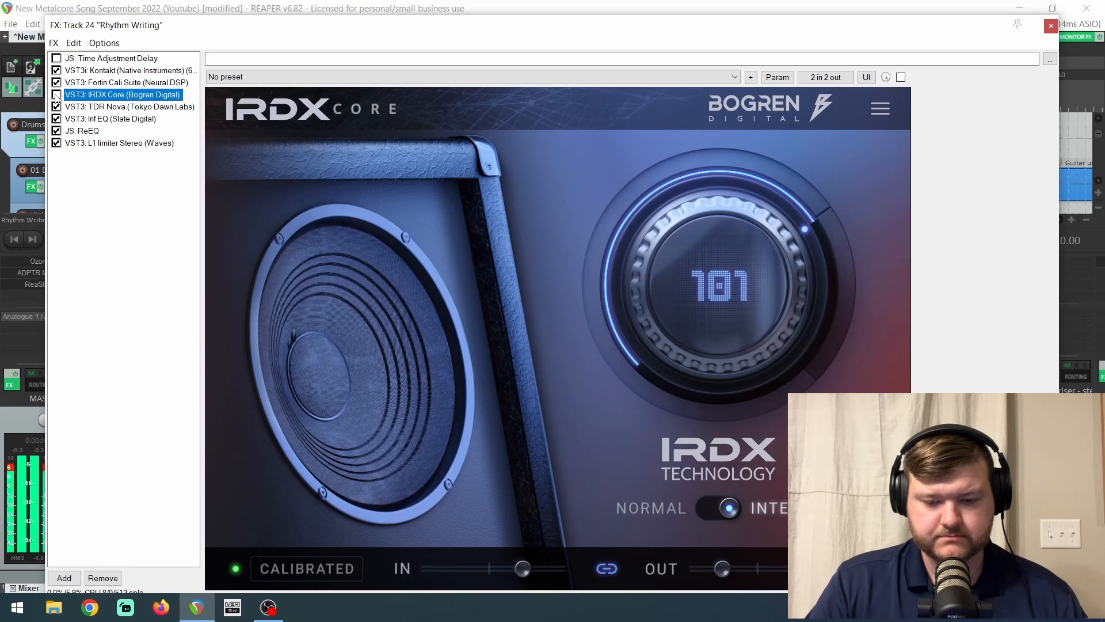
click(56, 94)
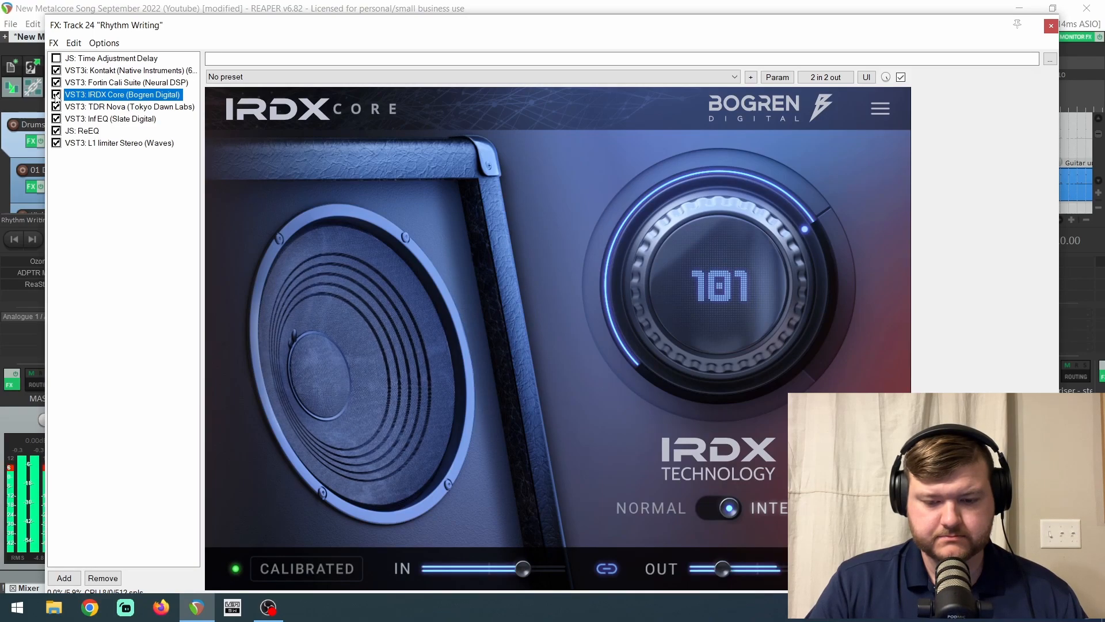
Return the IRDX response mode to Normal and compare the mix with the plugin bypassed and enabled
click(730, 509)
click(56, 94)
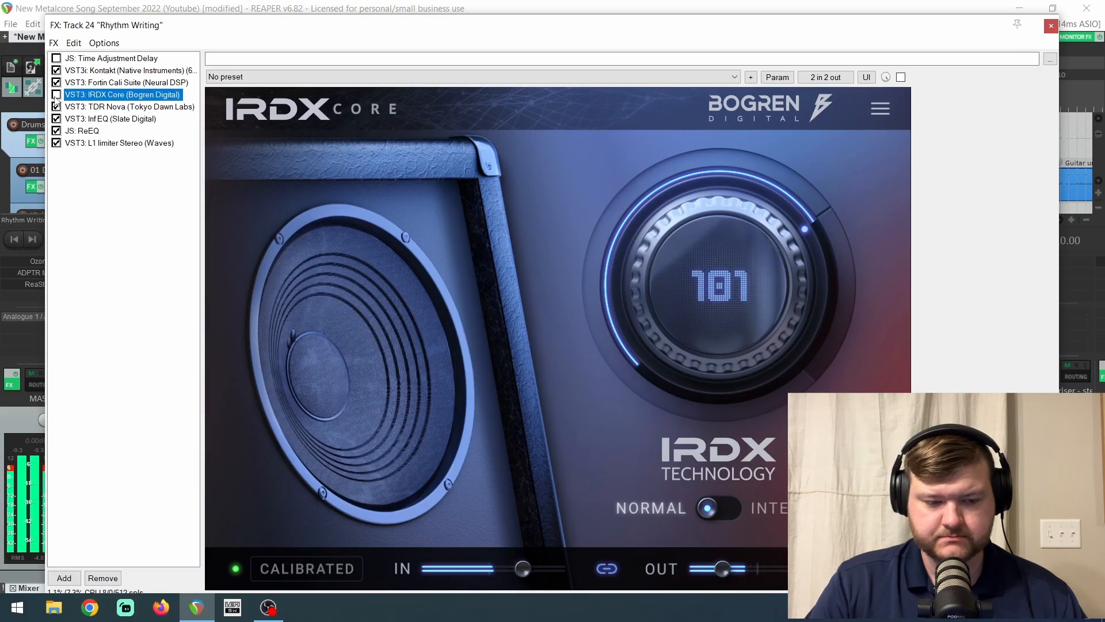
click(56, 95)
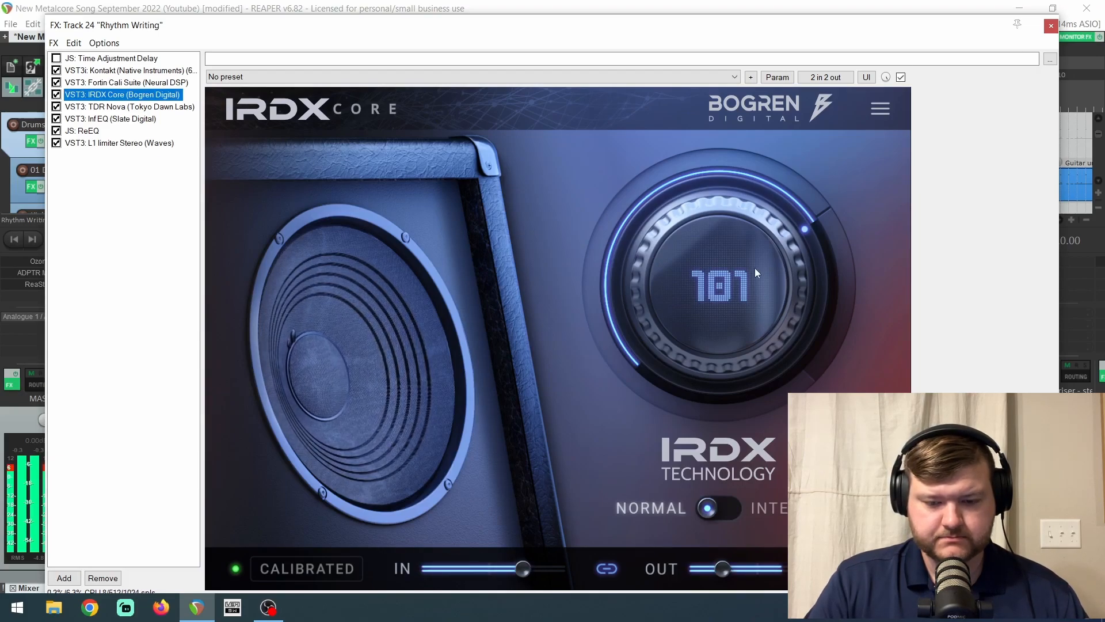
Raise the IRDX amount to 141% in Normal mode and toggle the plugin's bypass repeatedly, leaving it bypassed
drag(764, 255, 766, 183)
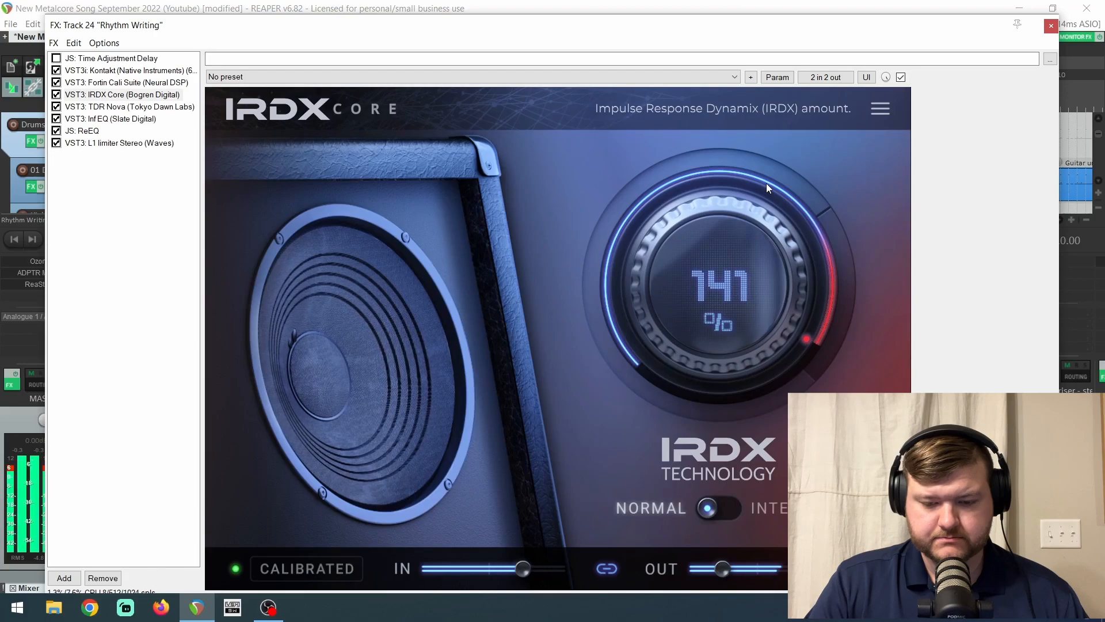
click(56, 96)
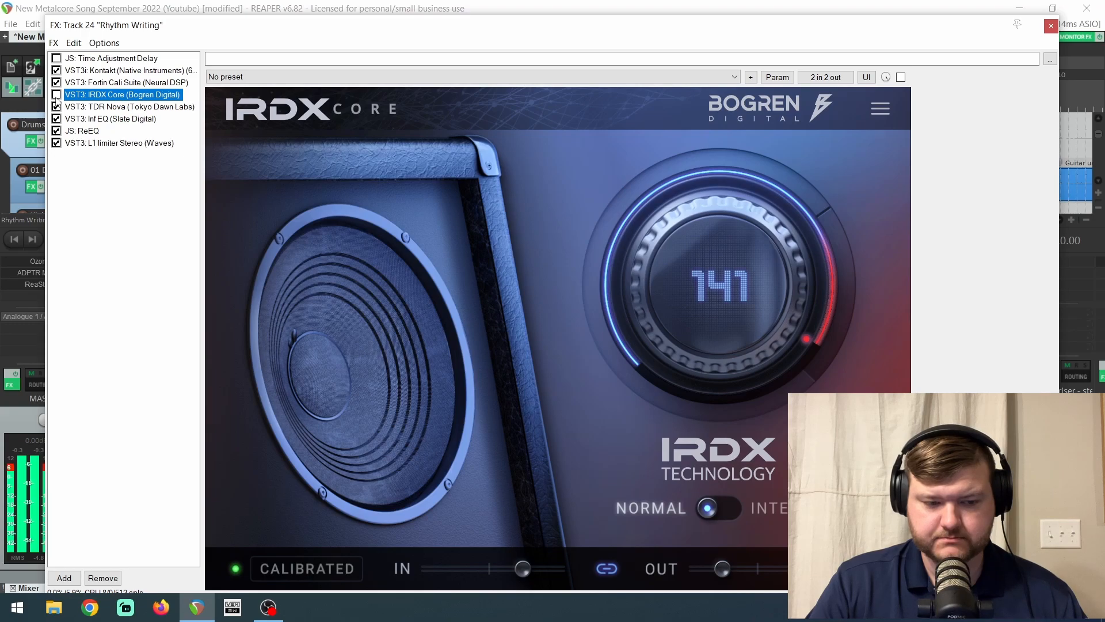
click(56, 96)
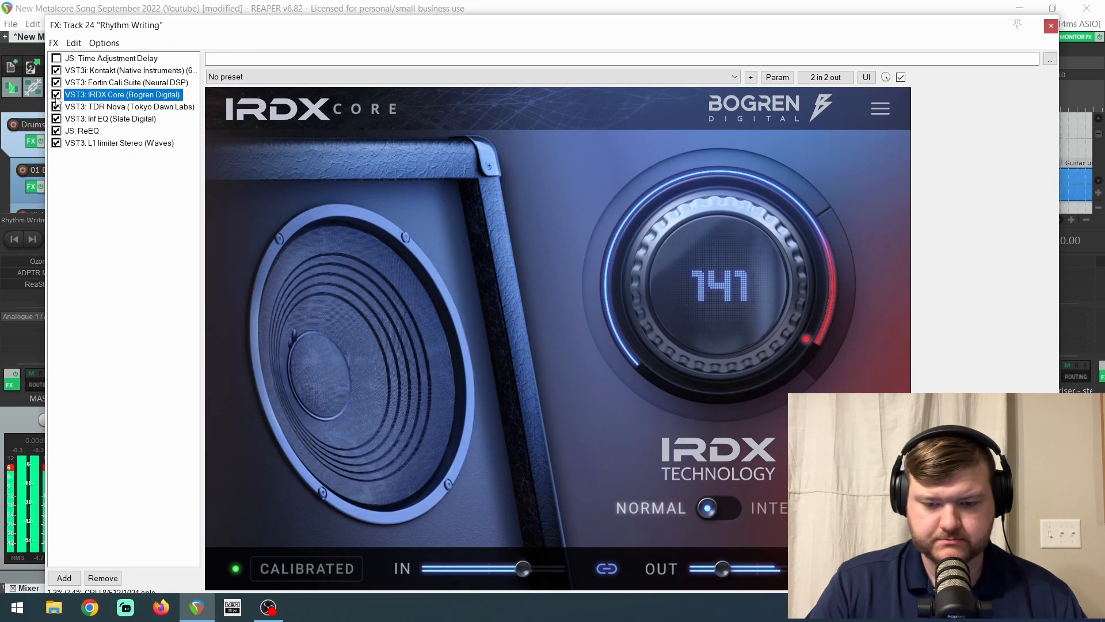
click(56, 97)
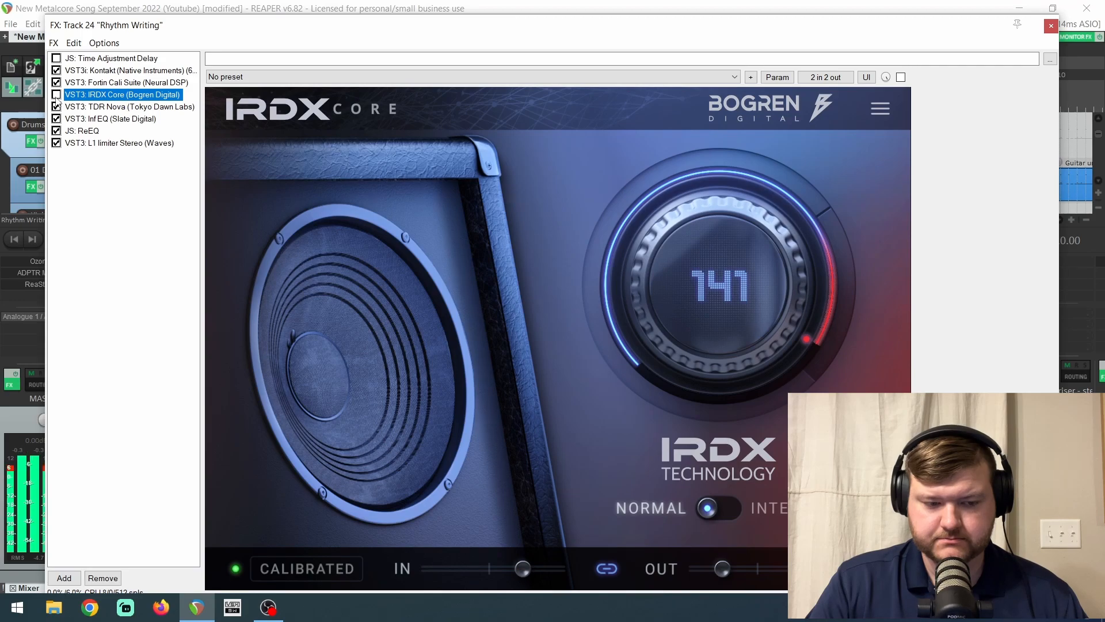
Re-enable IRDX Core and play the mix with the L1 limiter shown, comparing IRDX Core bypassed and enabled
click(57, 95)
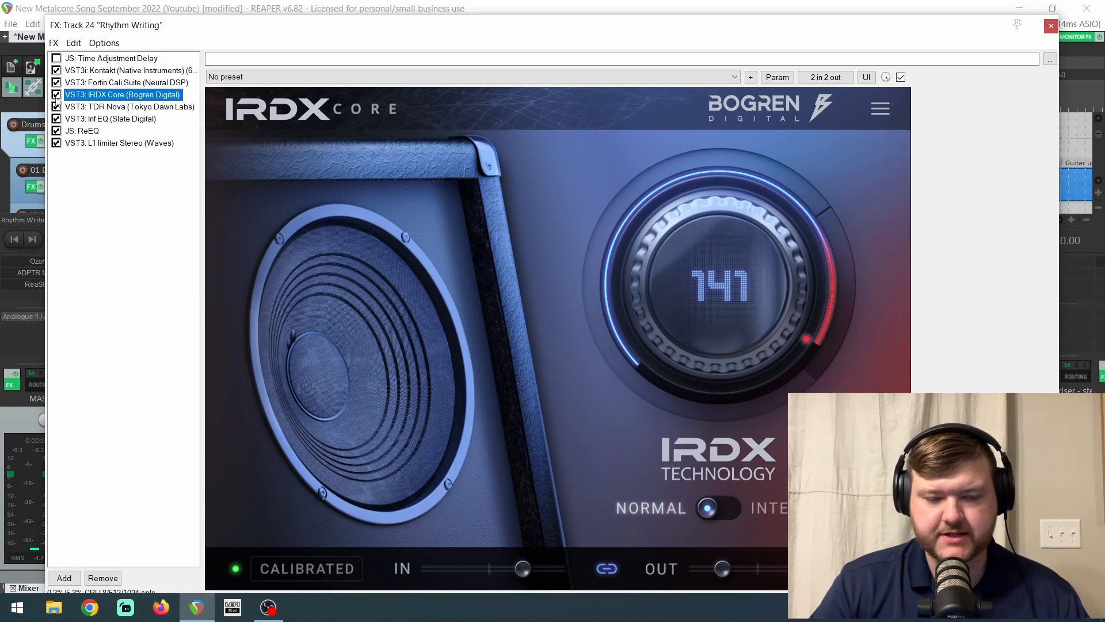
click(121, 143)
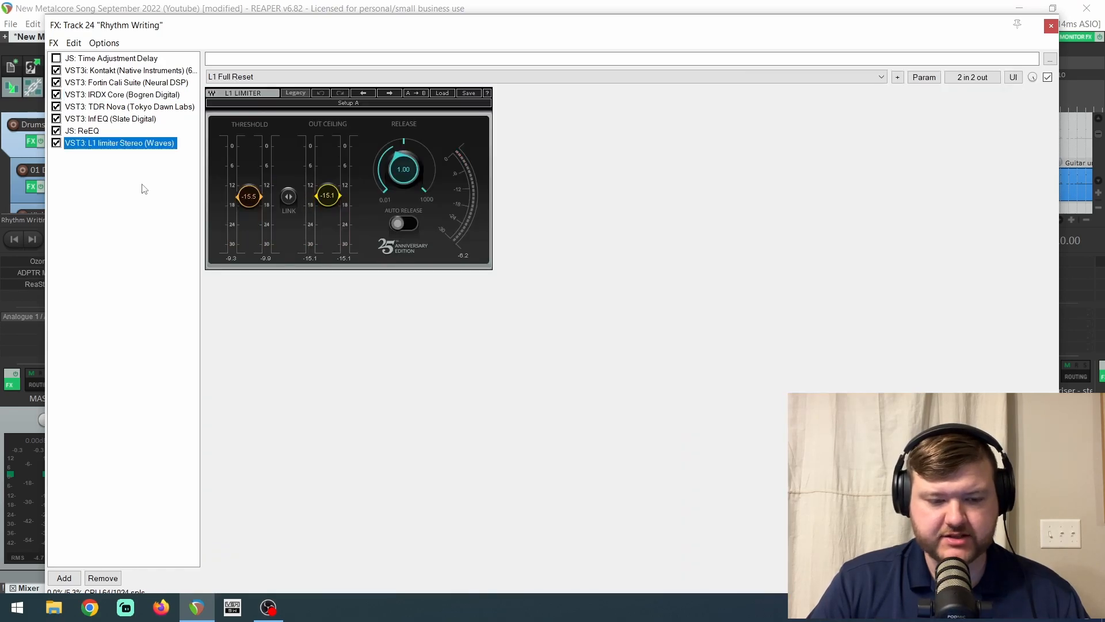
key(space)
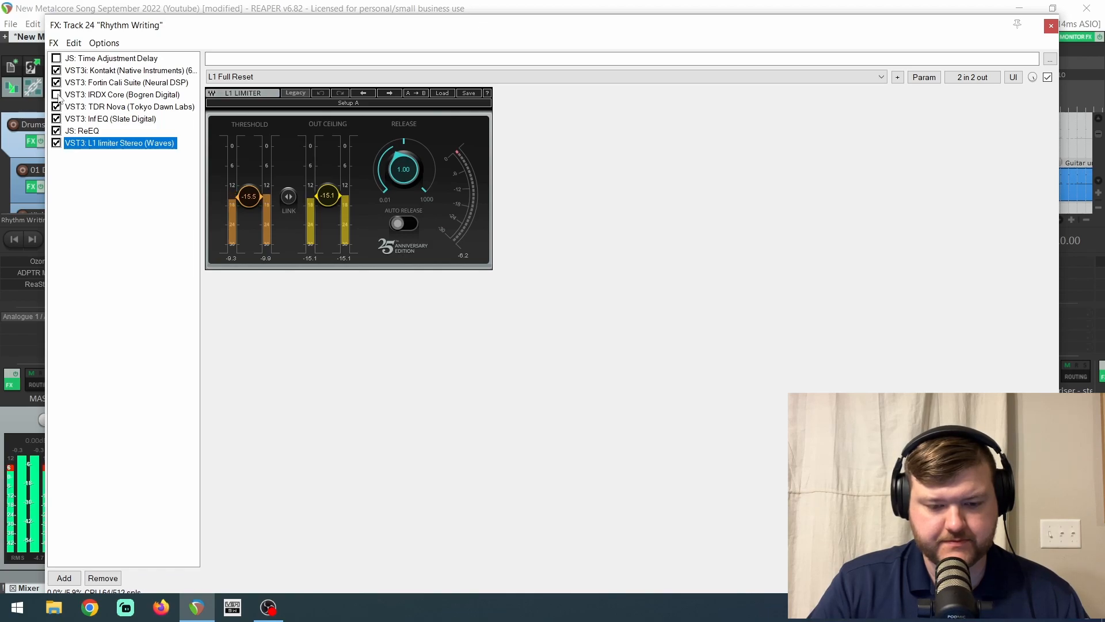
click(56, 95)
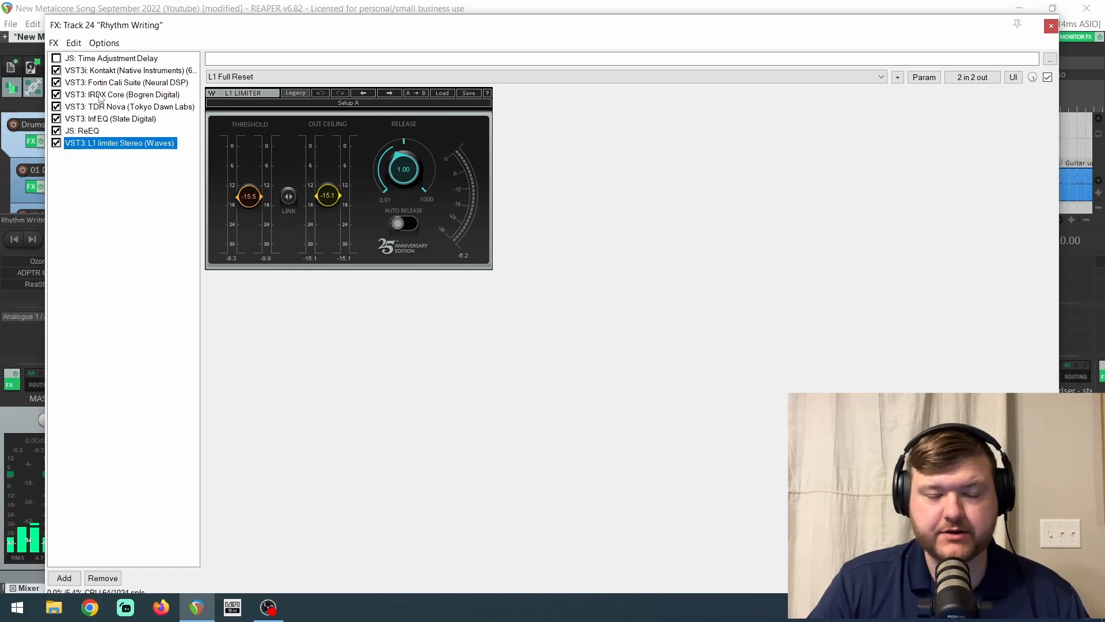
Show IRDX Core again and play the mix while toggling its bypass, leaving the plugin bypassed
click(100, 95)
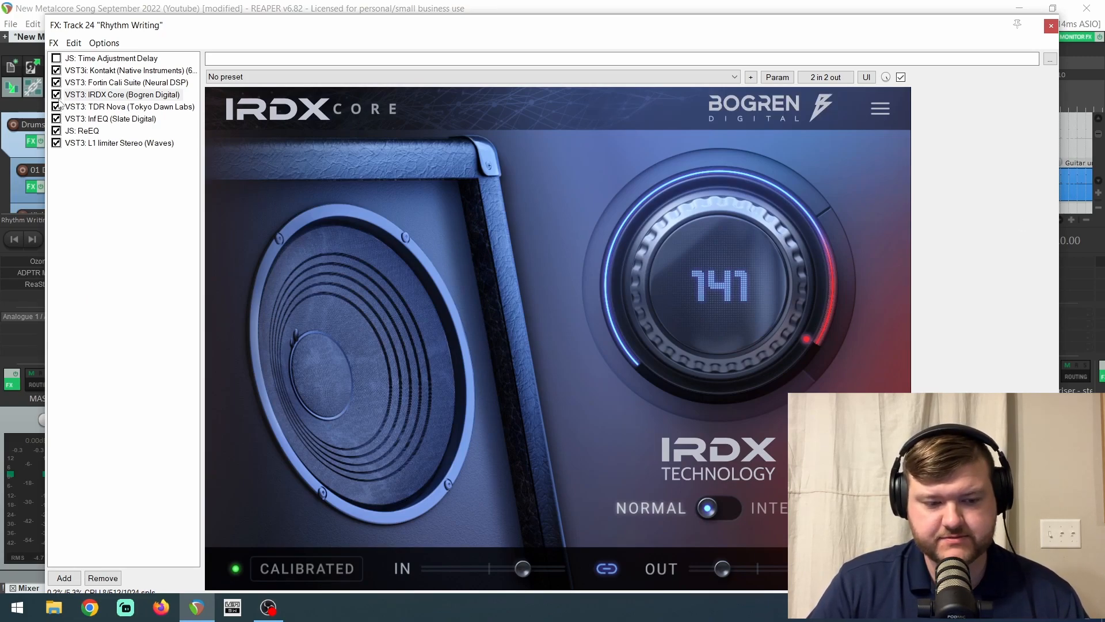
key(space)
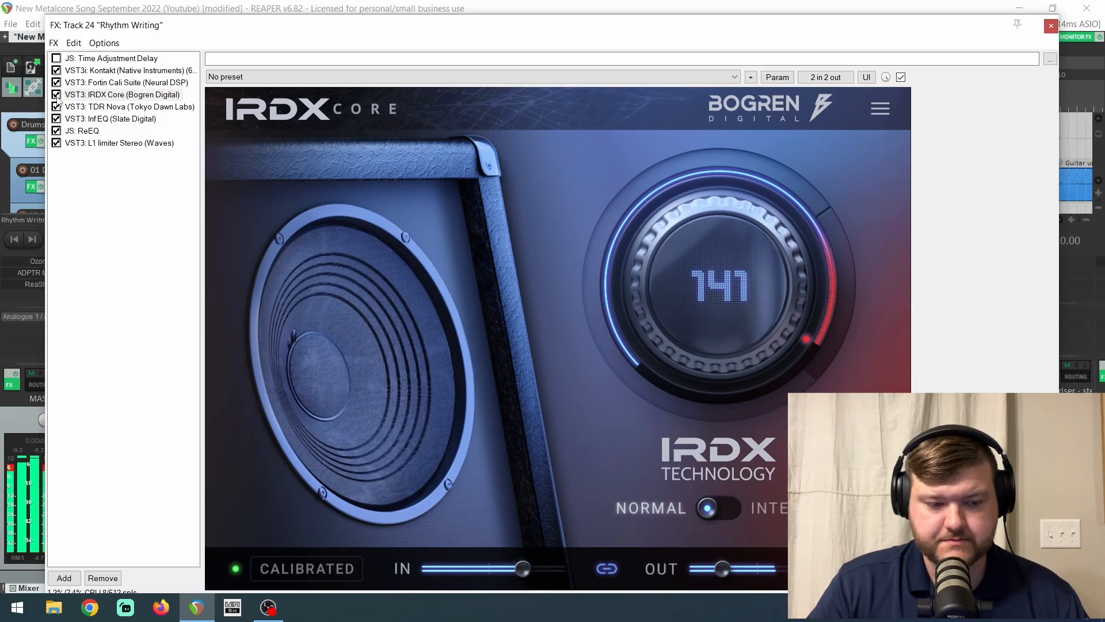
click(58, 97)
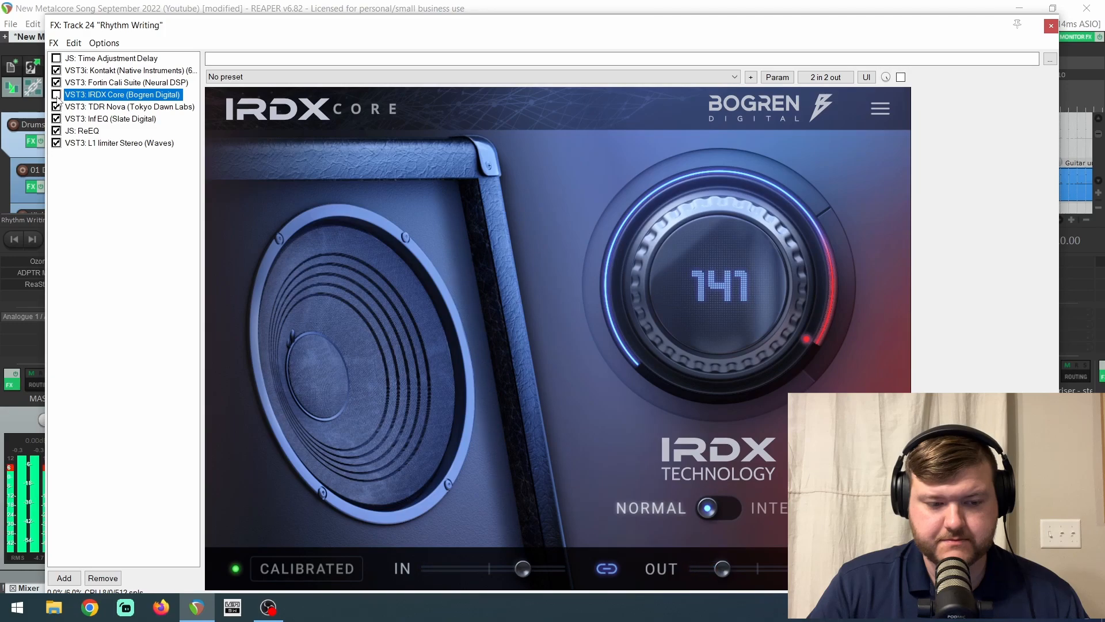
click(56, 94)
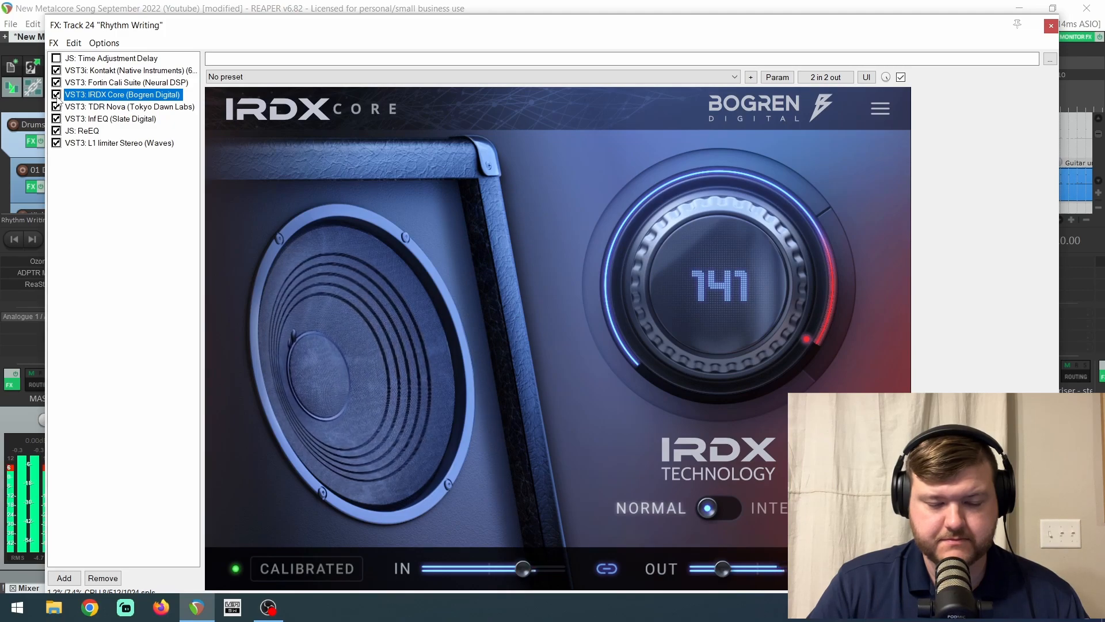
click(57, 94)
Uncover the arrangement timeline to check the playback position, and continue comparing IRDX Core on and off, leaving it enabled
drag(419, 43, 424, 291)
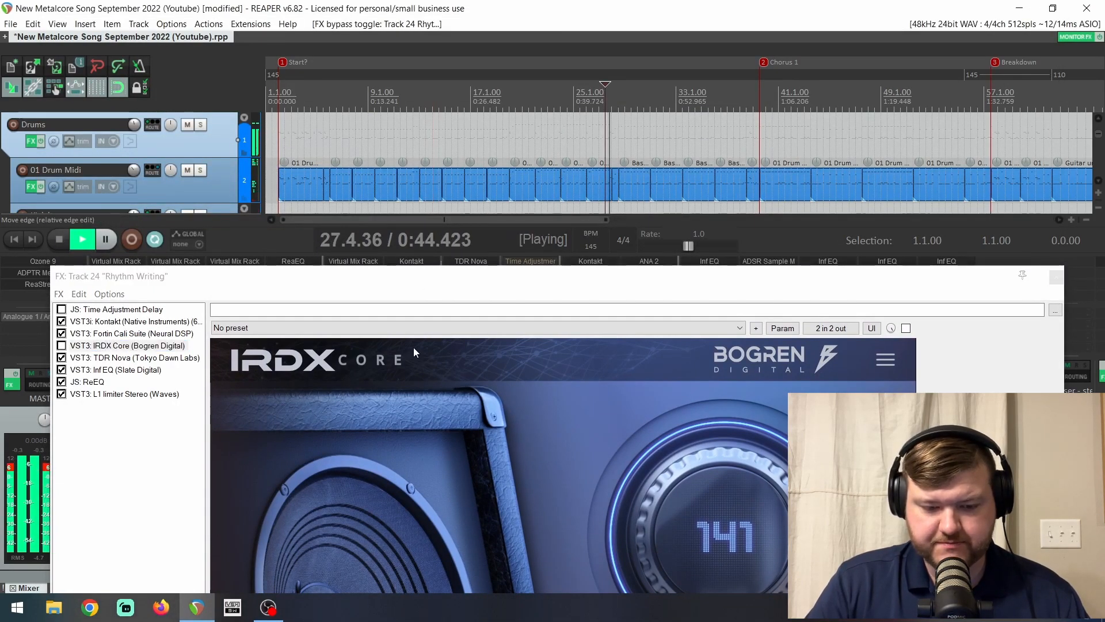
click(407, 298)
drag(407, 298, 414, 42)
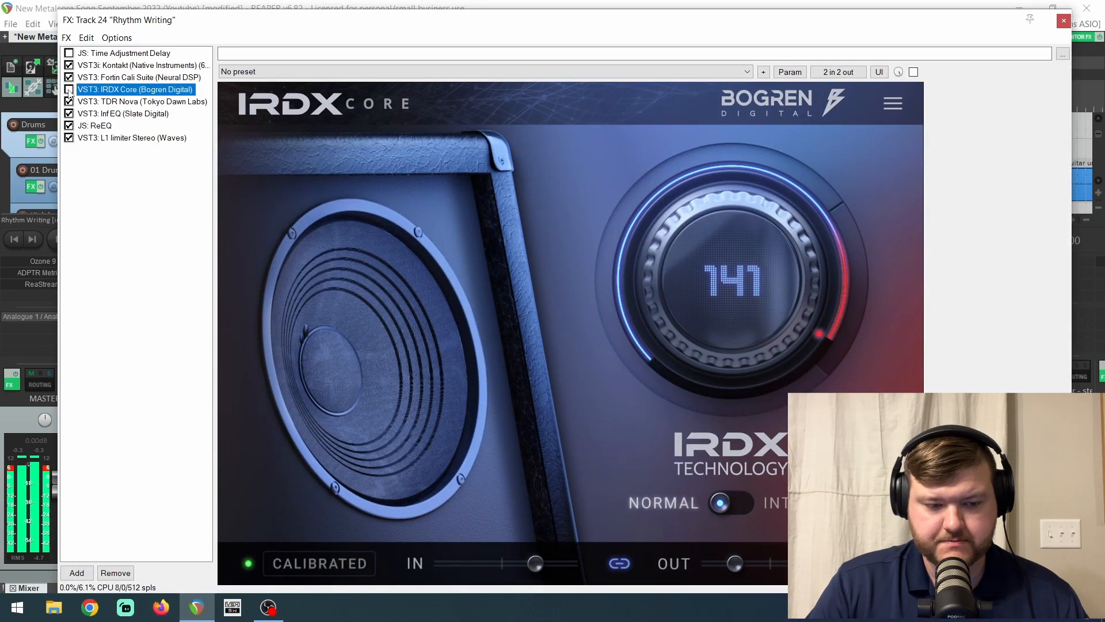
click(70, 89)
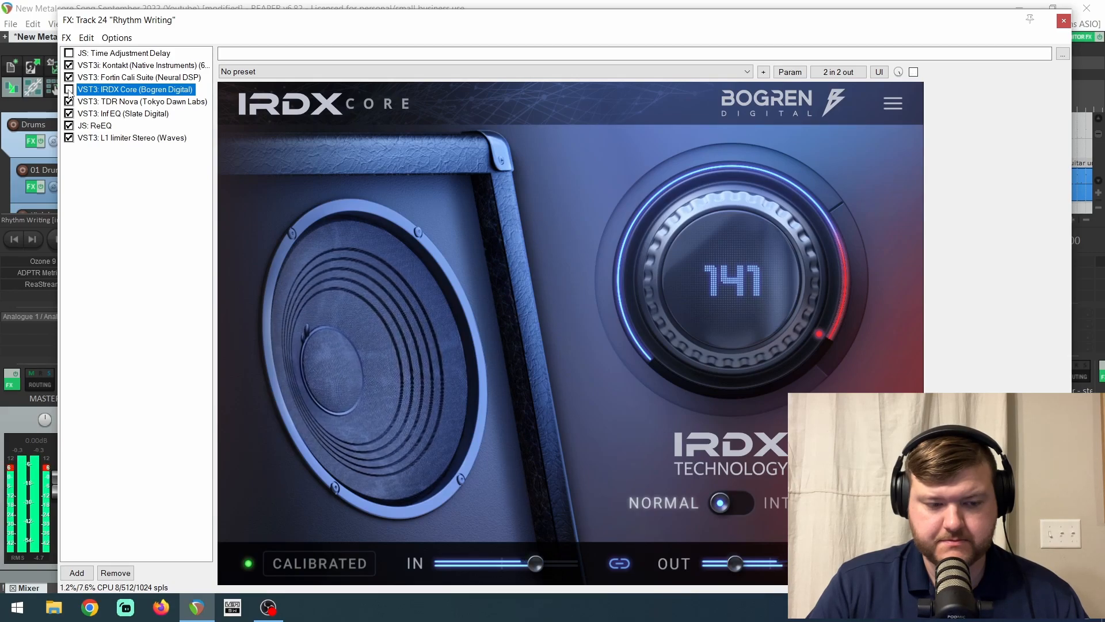
click(69, 89)
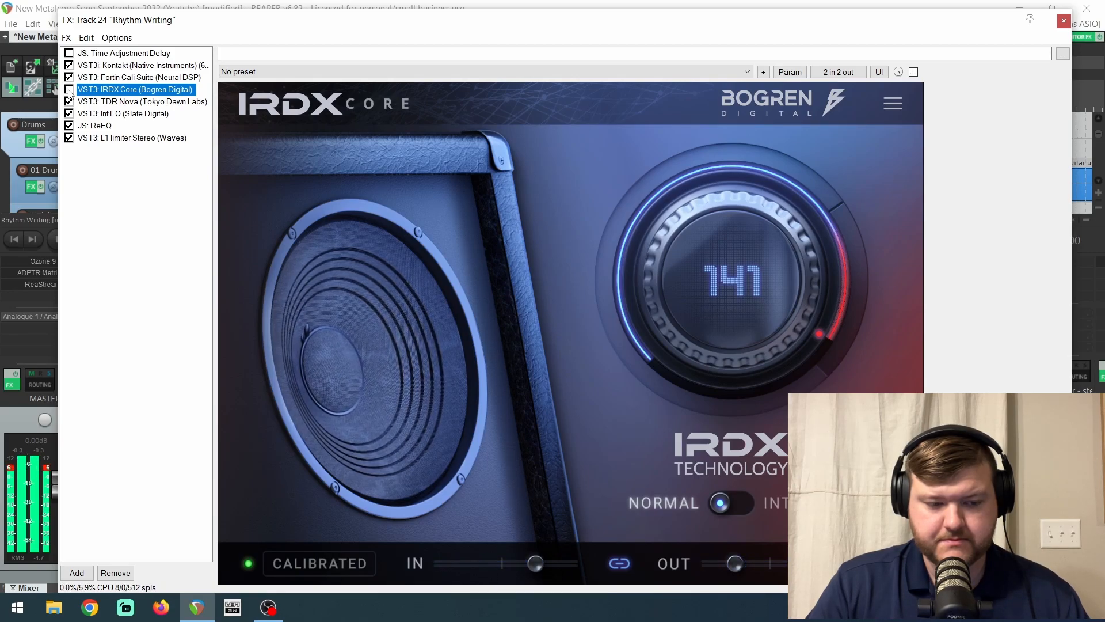
click(69, 89)
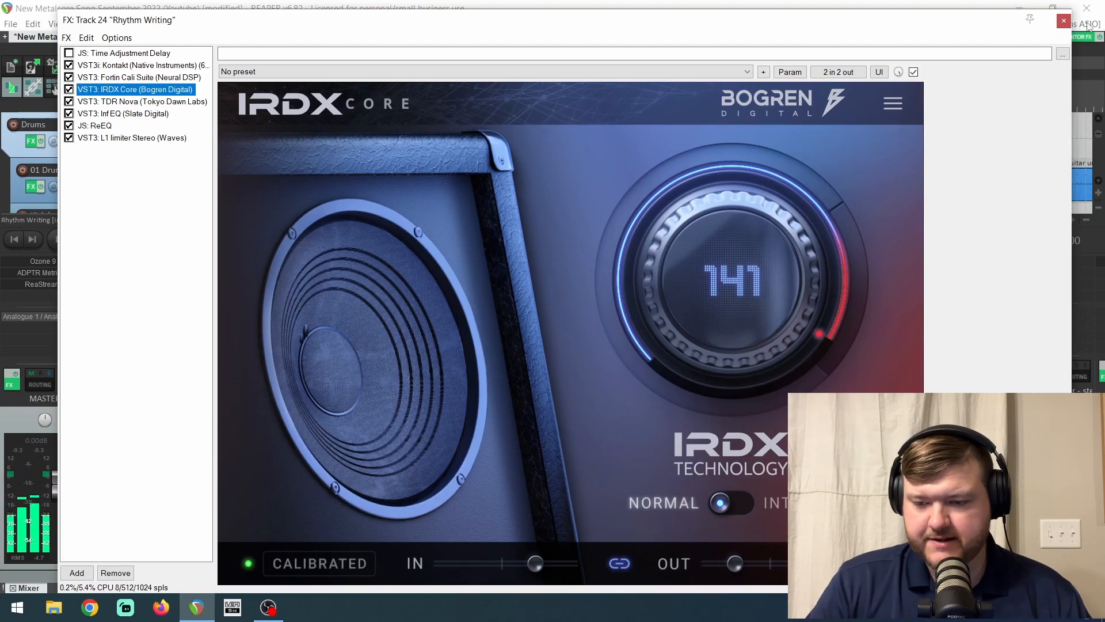
Close the effects chain, solo the Rhythm Writing track, and show IRDX Core in its own floating window
click(1064, 20)
click(436, 451)
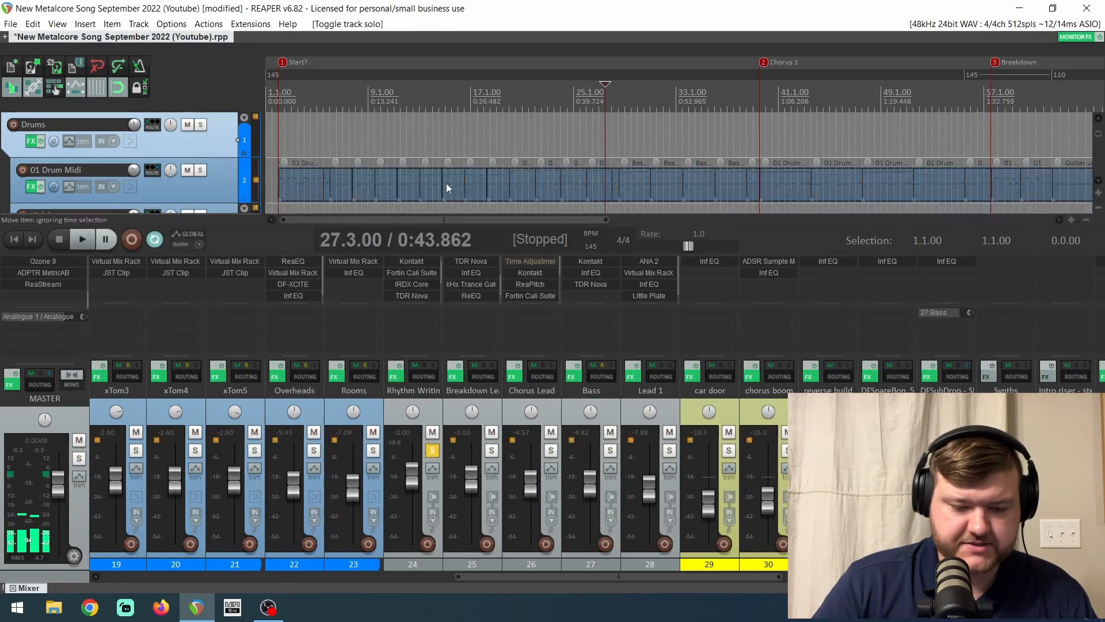
click(412, 284)
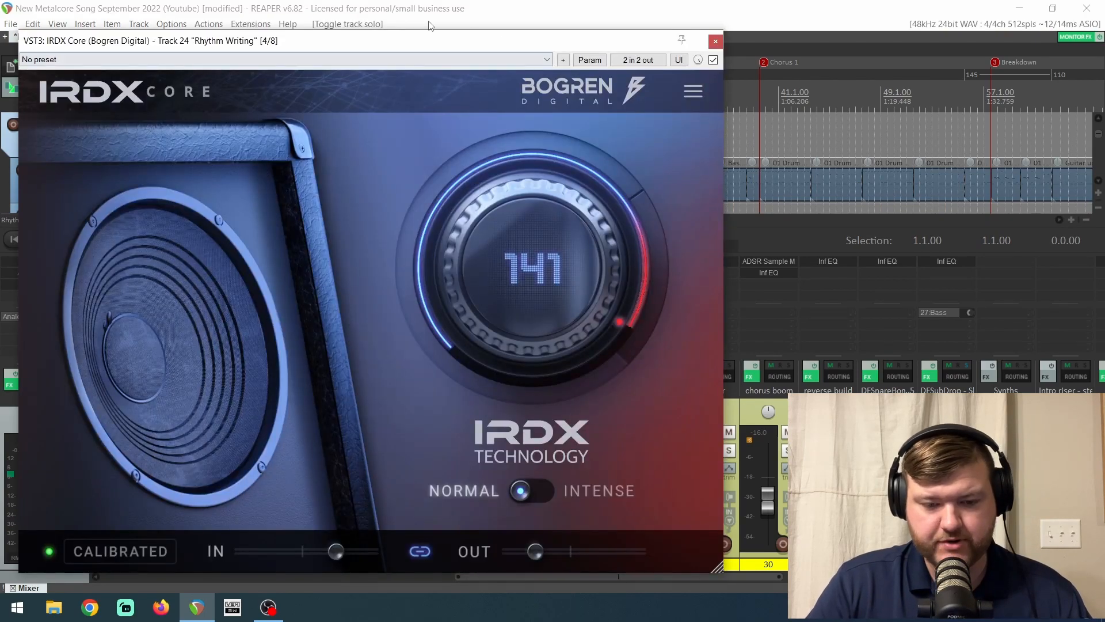
drag(435, 47, 575, 3)
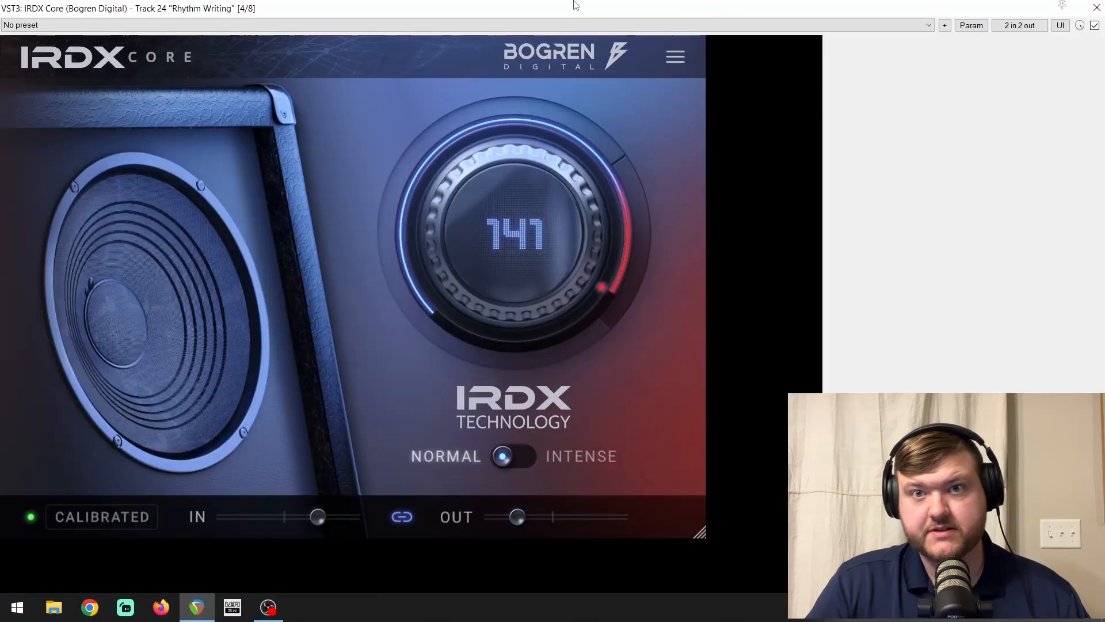
double_click(480, 2)
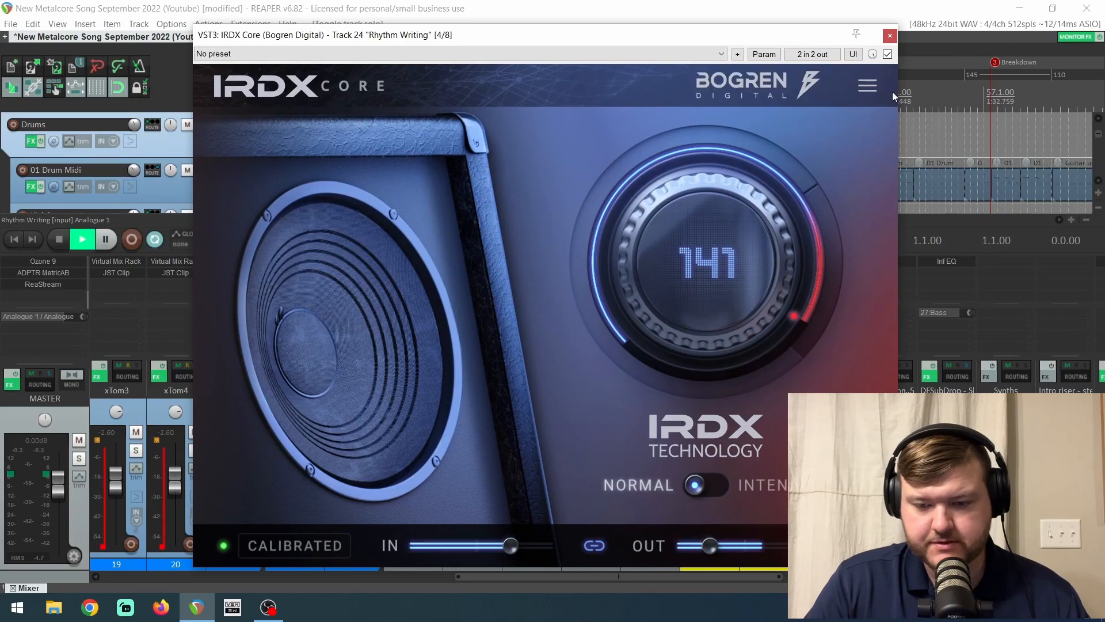
Compare the soloed rhythm guitar with IRDX Core bypassed and enabled, stop playback, and close the plugin window
click(887, 53)
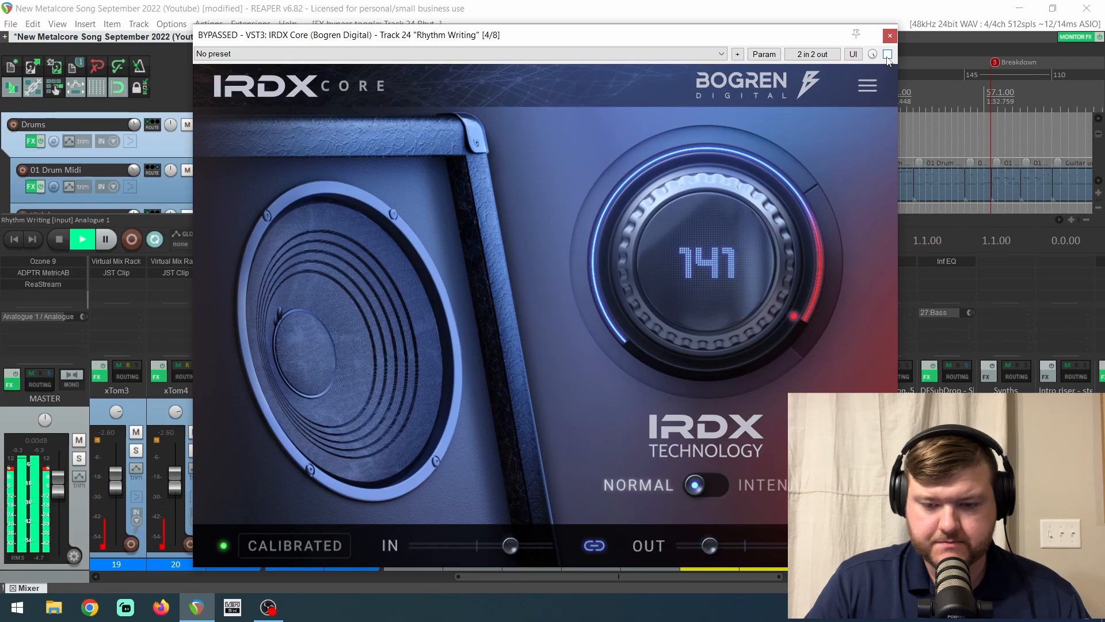
click(887, 54)
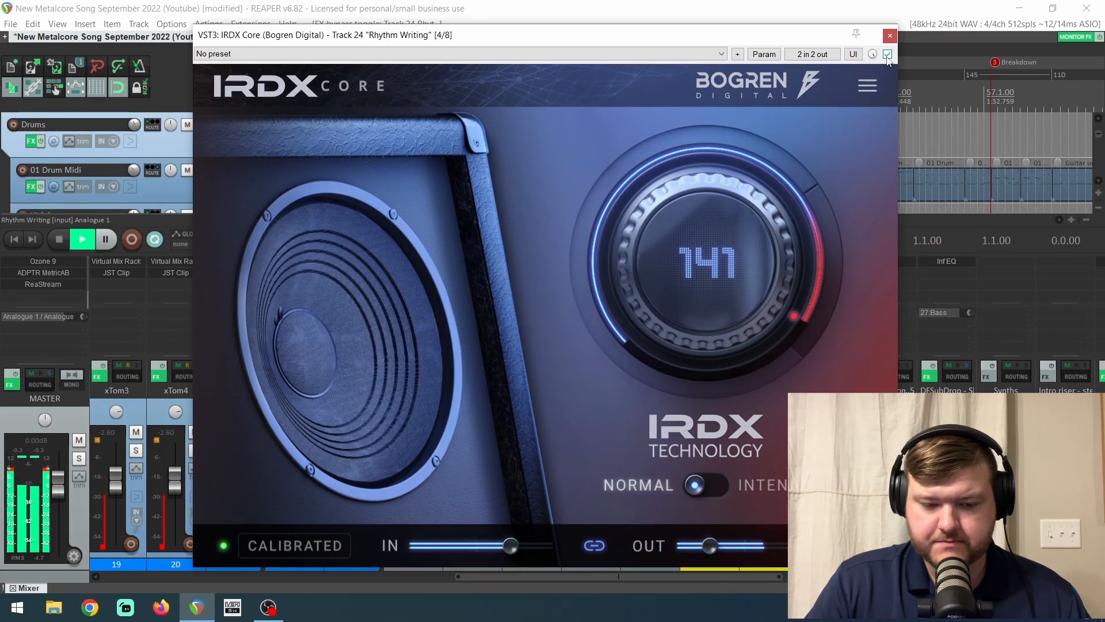
click(887, 53)
click(887, 53)
key(space)
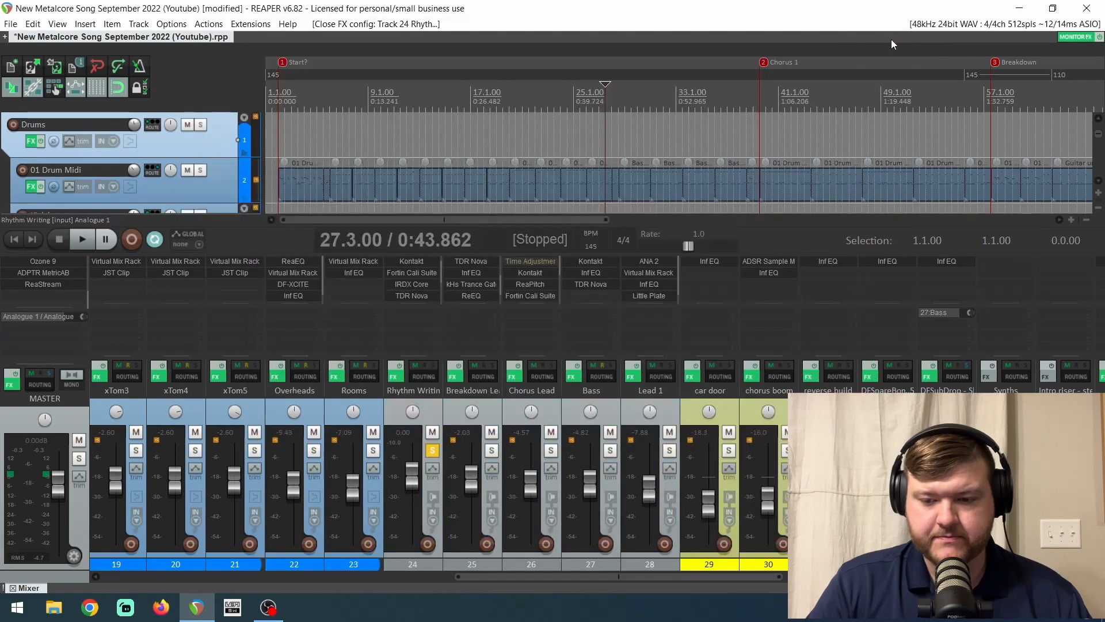
click(890, 36)
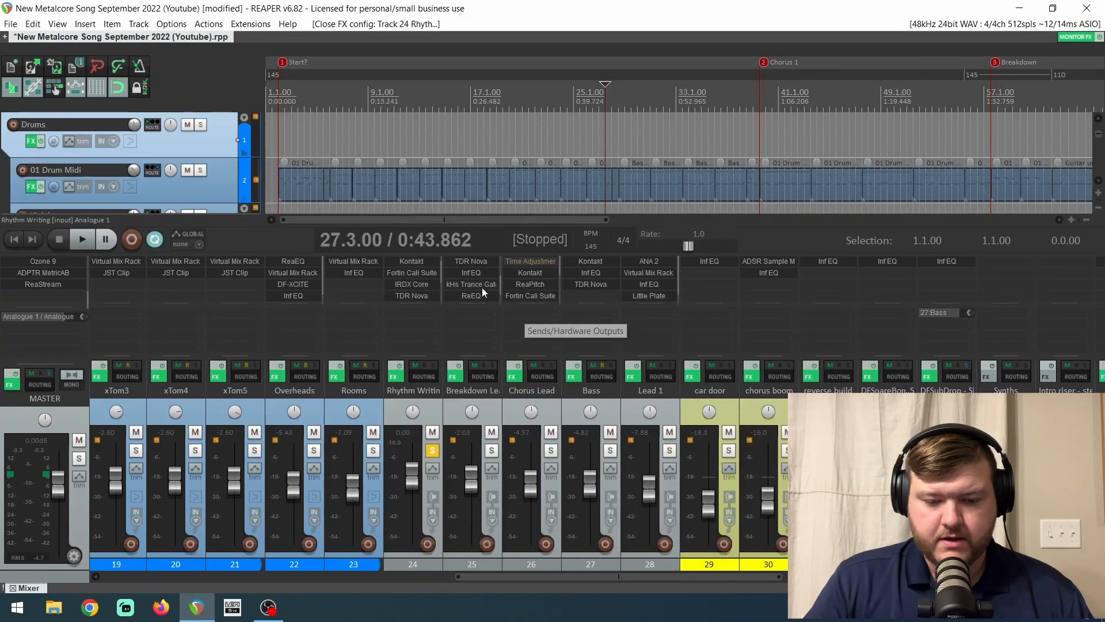
Set Ozone 9 Match EQ on the Rhythm Writing track to 100% amount and 3% smoothing, with a 77 Hz lower boundary
click(421, 285)
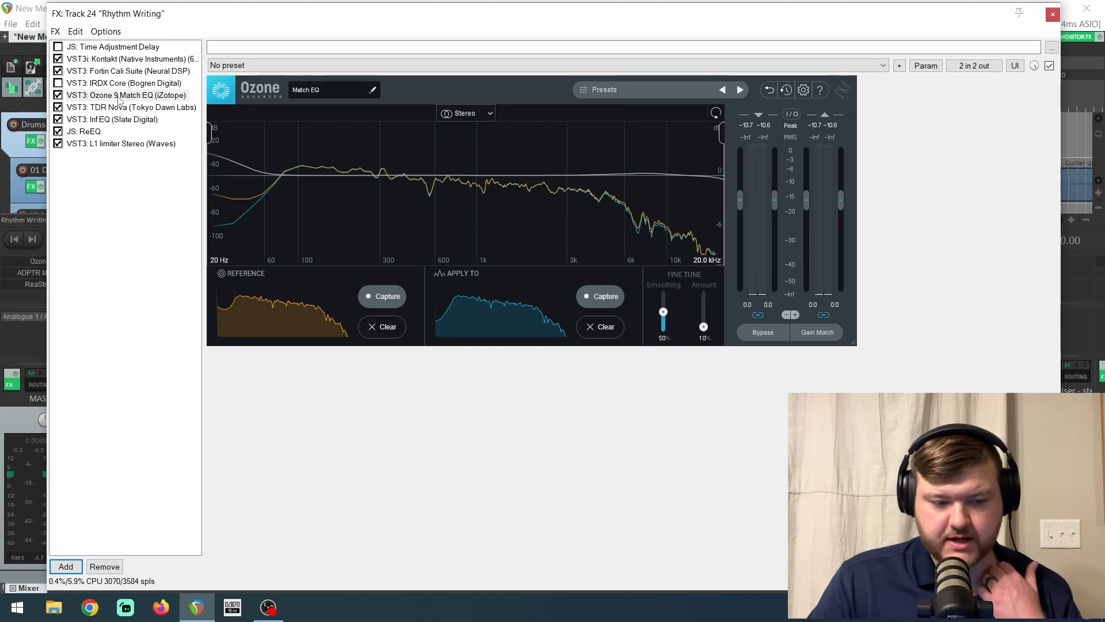
click(58, 83)
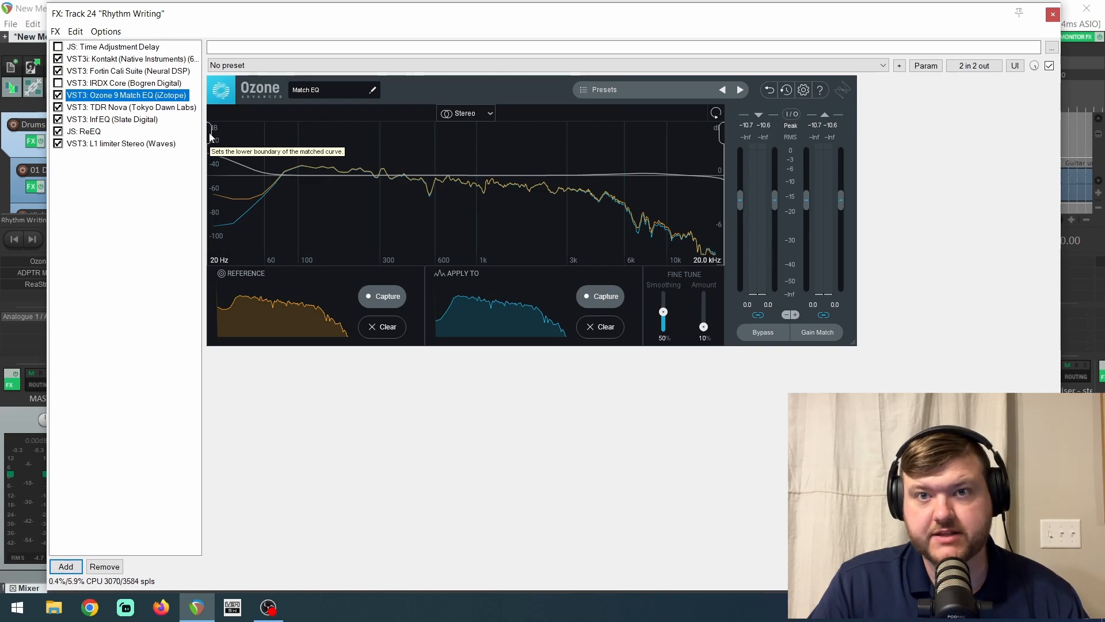
mouse_move(210, 137)
mouse_down()
mouse_move(225, 136)
mouse_move(211, 137)
mouse_up()
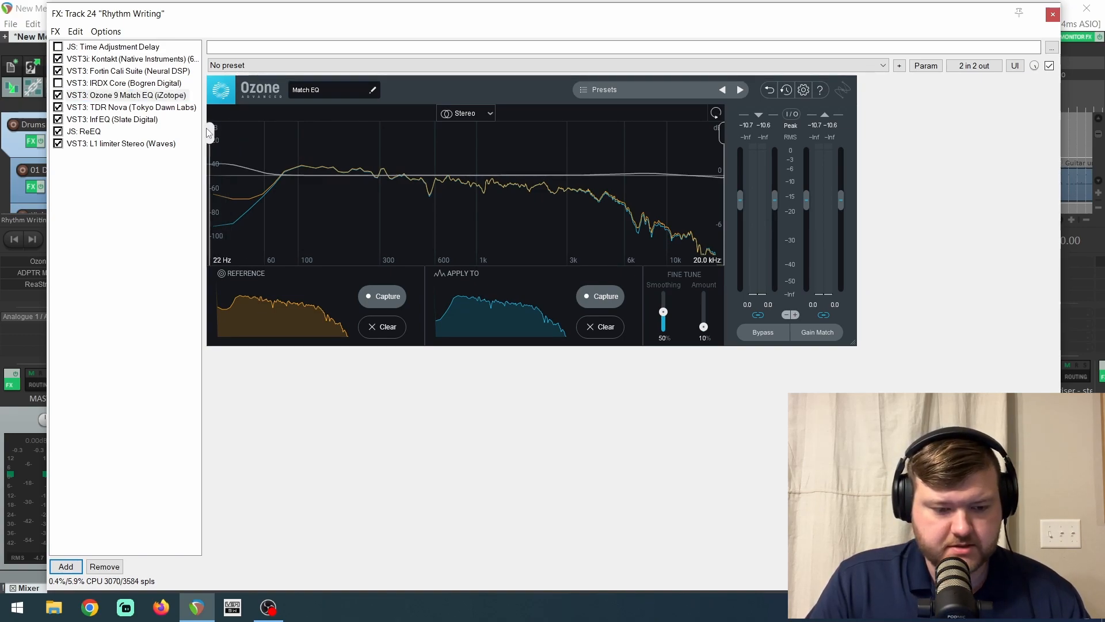
drag(706, 332, 710, 286)
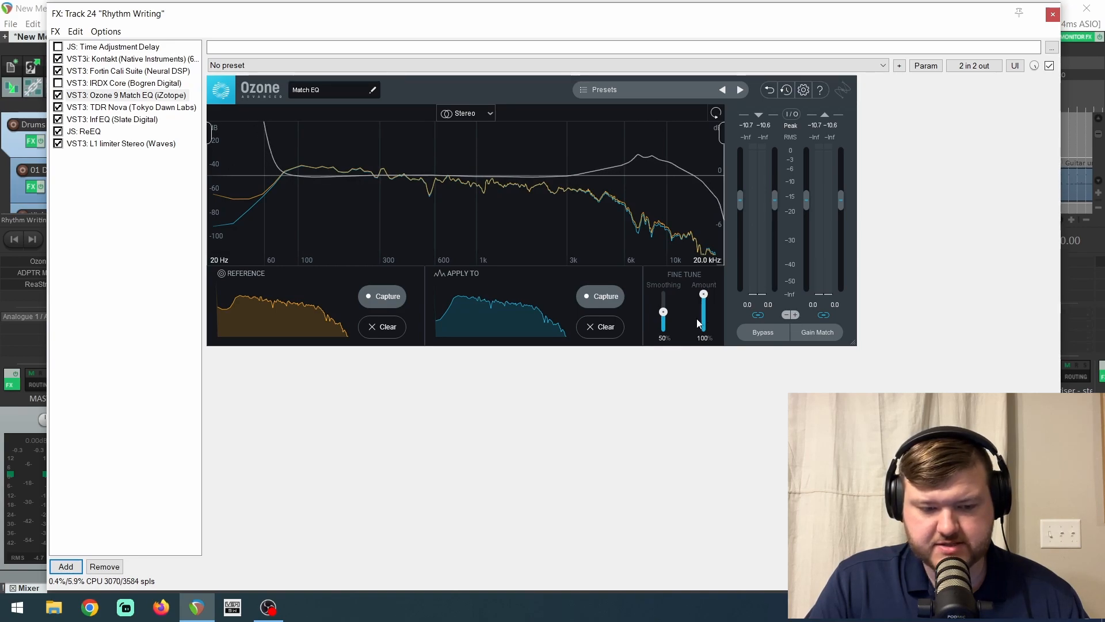
mouse_move(665, 317)
mouse_down()
mouse_move(664, 294)
mouse_move(664, 332)
mouse_up()
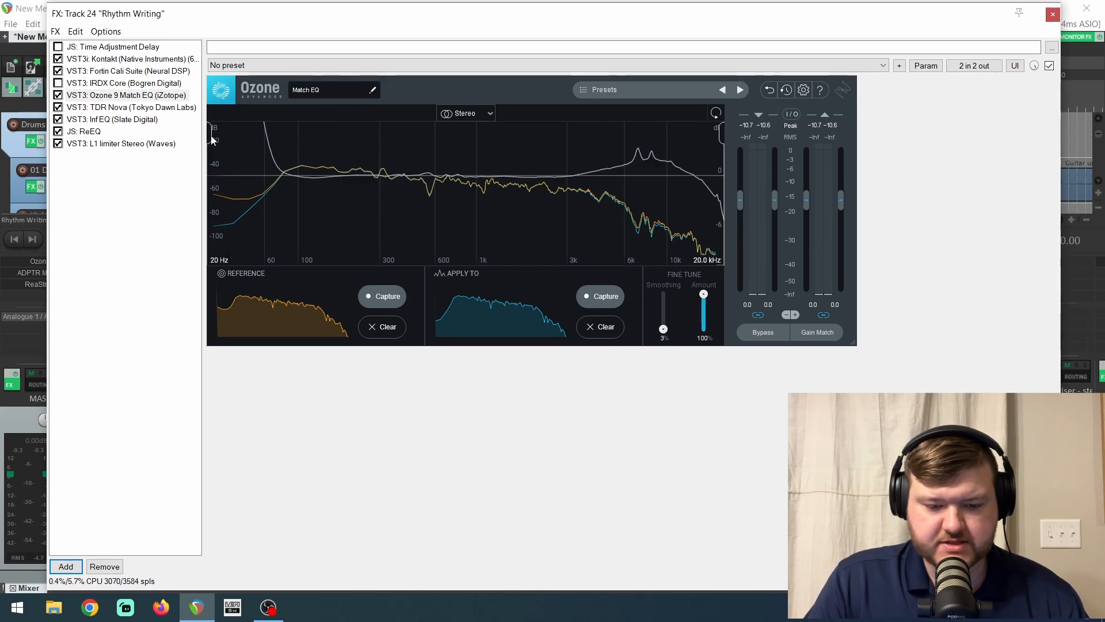
drag(211, 138, 283, 139)
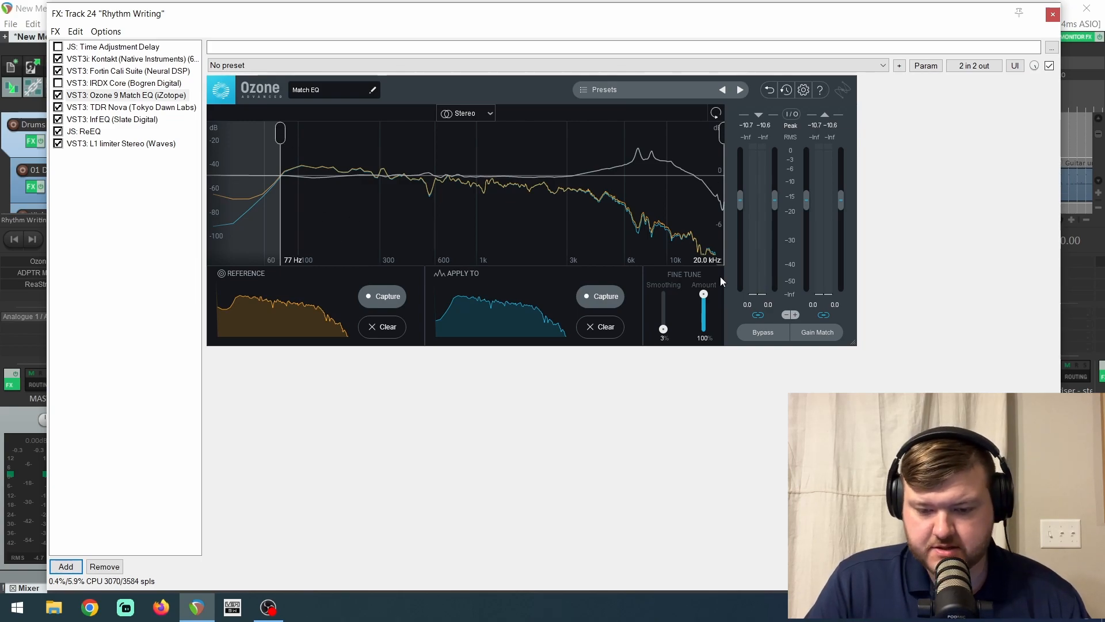
Enlarge the Match EQ display and reposition the effects window to examine the high-frequency end of the matched curve
drag(856, 347, 1002, 499)
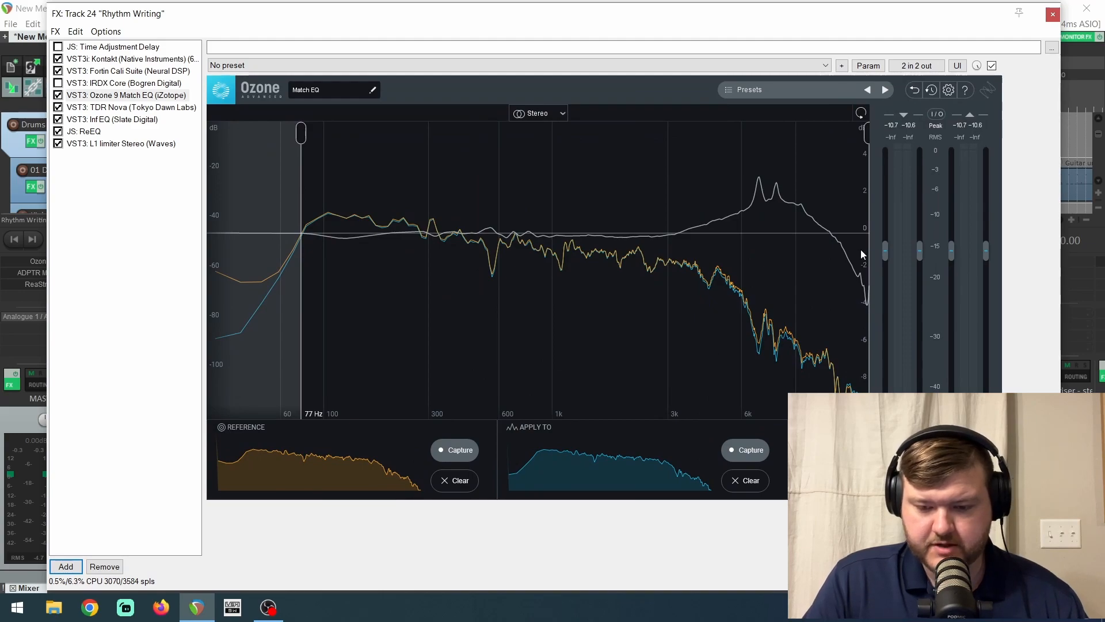
drag(490, 24, 414, 25)
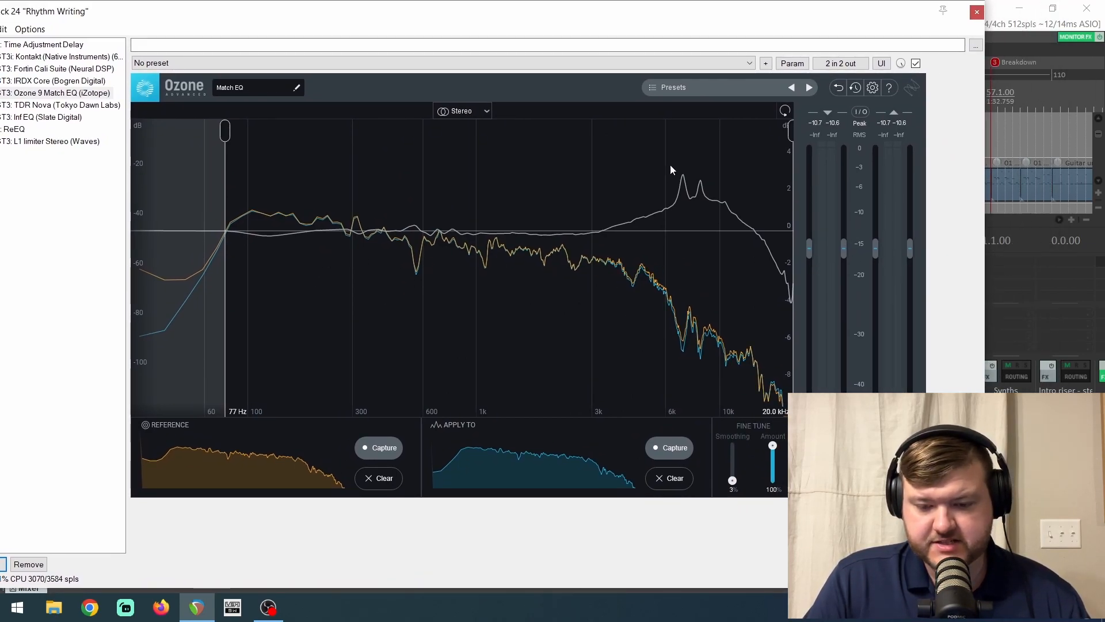
drag(198, 11, 269, 19)
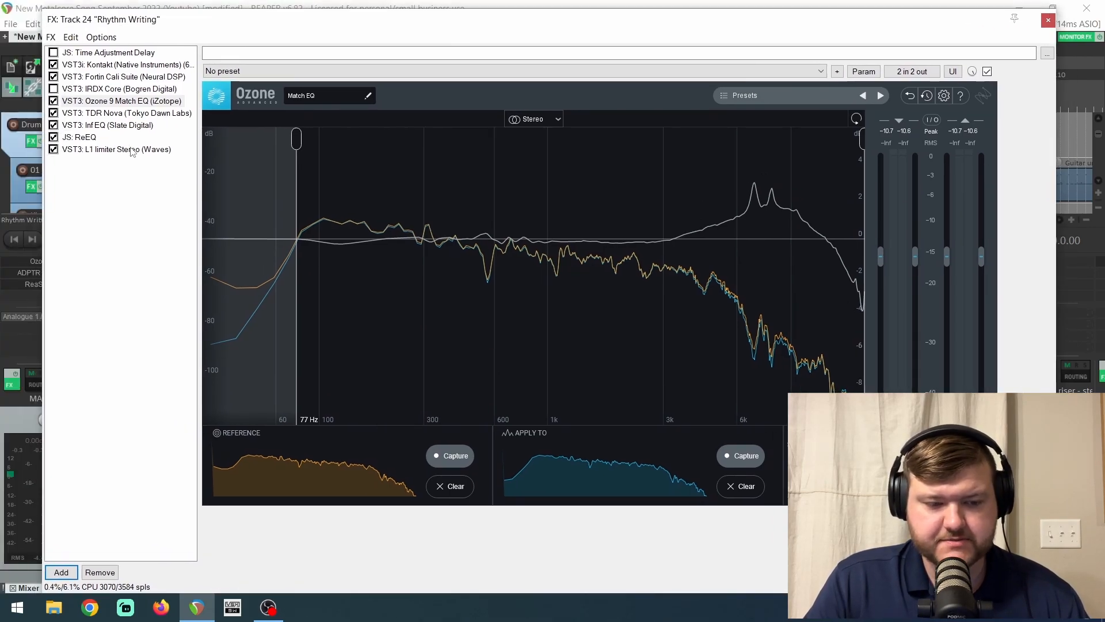
Play the soloed rhythm guitar and compare Match EQ bypassed and active using the plugin's own bypass
key(space)
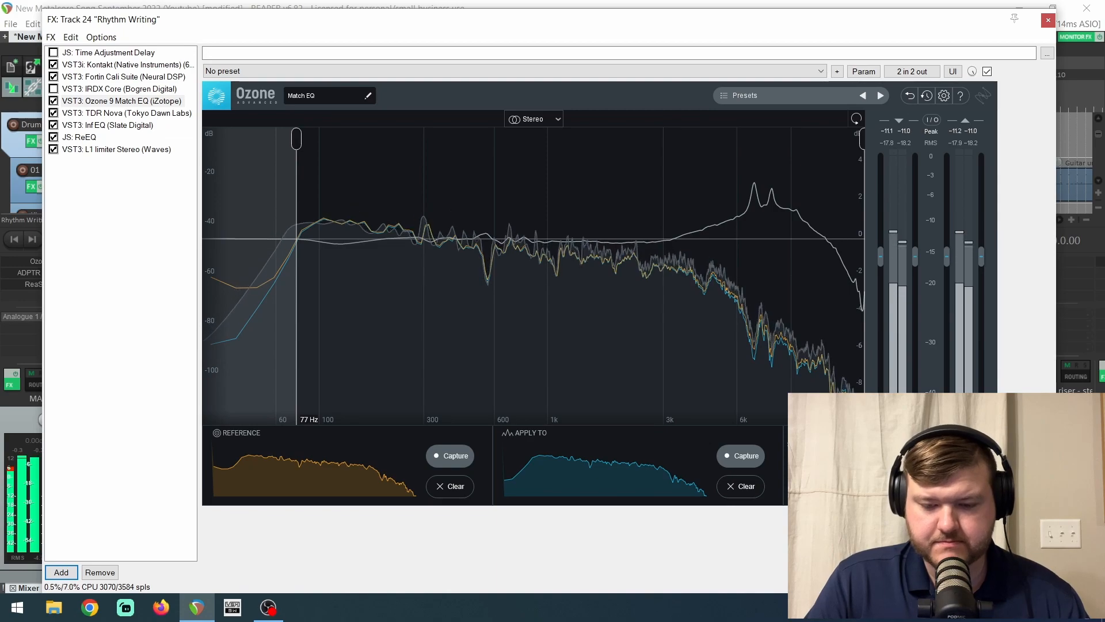
key(space)
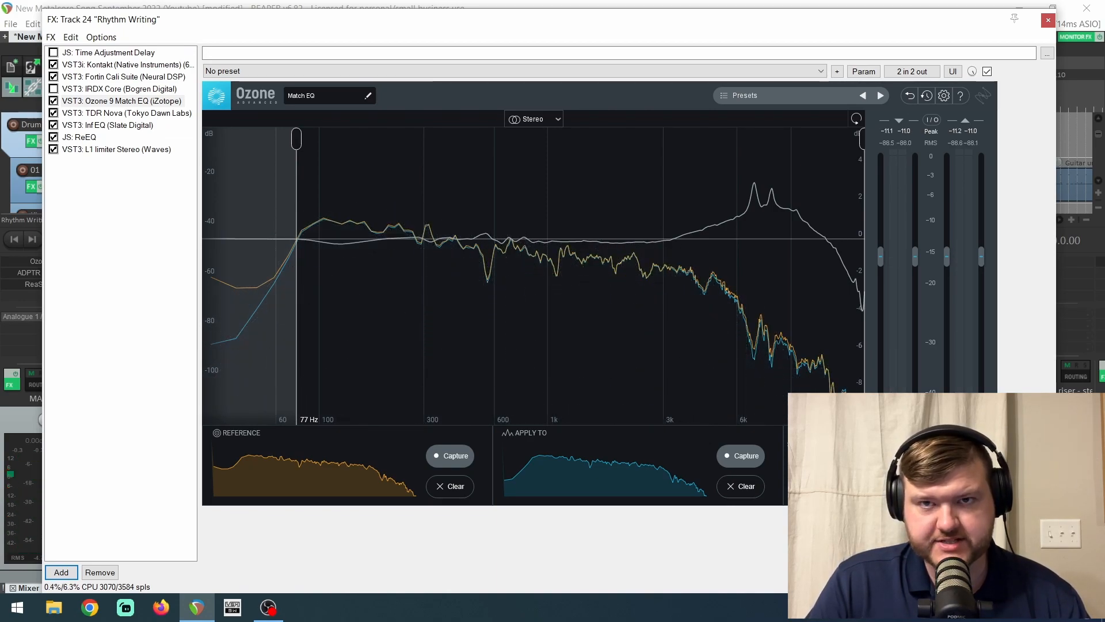
key(space)
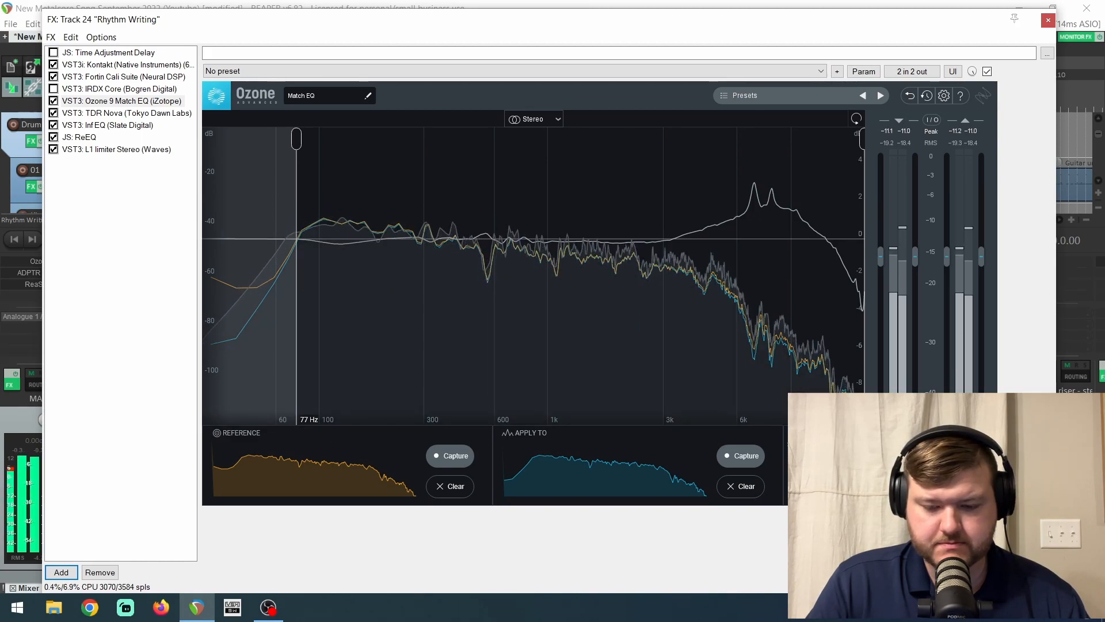
click(917, 488)
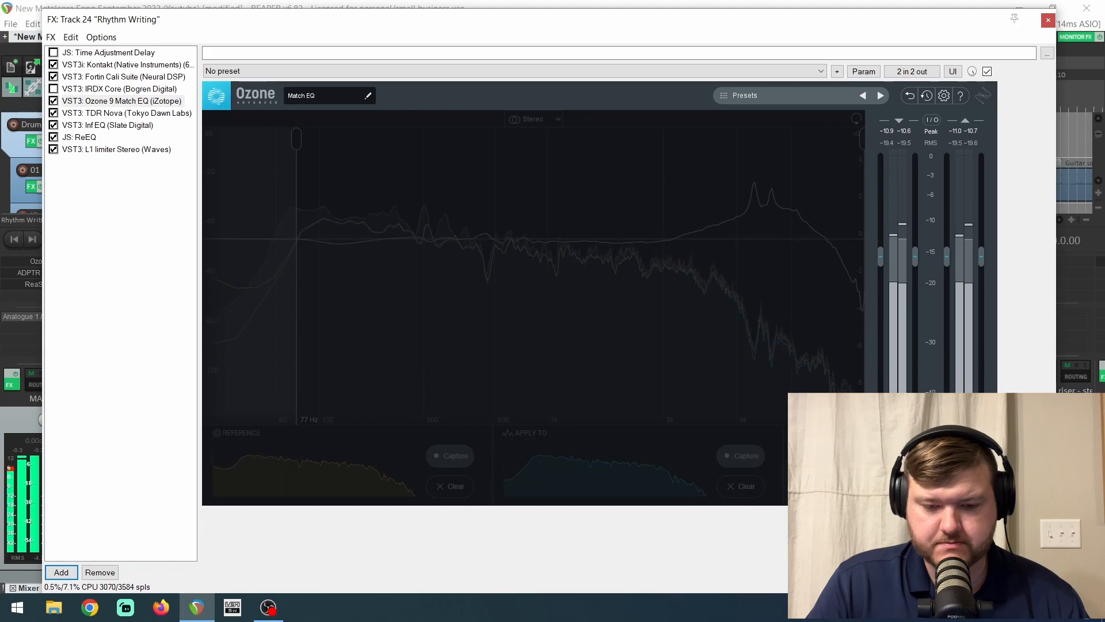
click(917, 488)
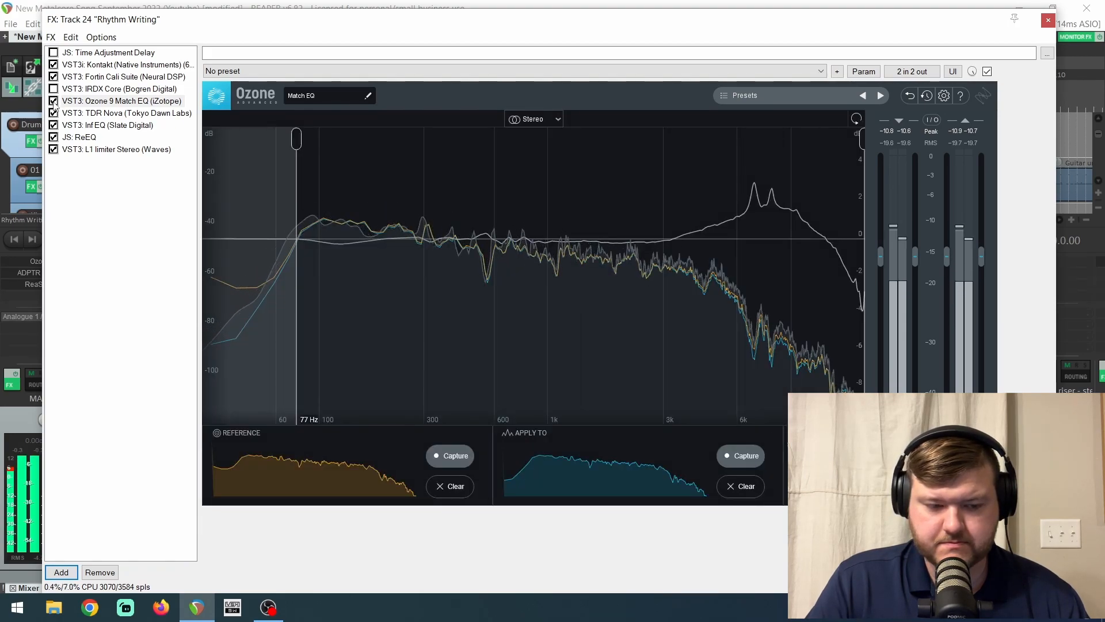
Compare IRDX Core with Ozone 9 Match EQ during playback by alternately enabling one and bypassing the other, ending with only Match EQ active
click(53, 101)
click(53, 89)
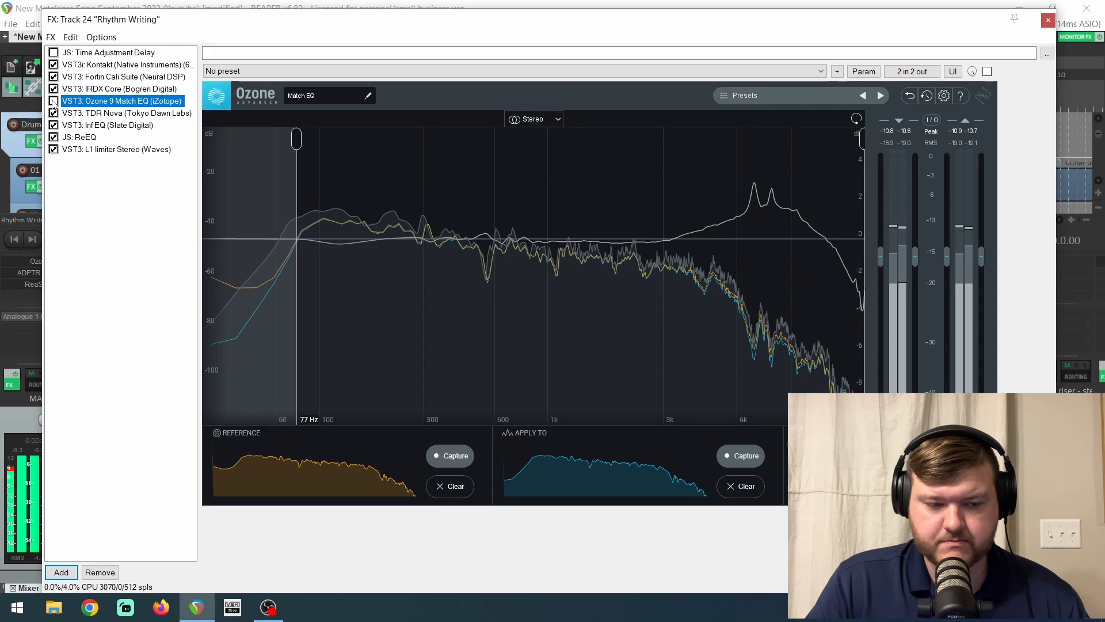
click(53, 101)
click(53, 88)
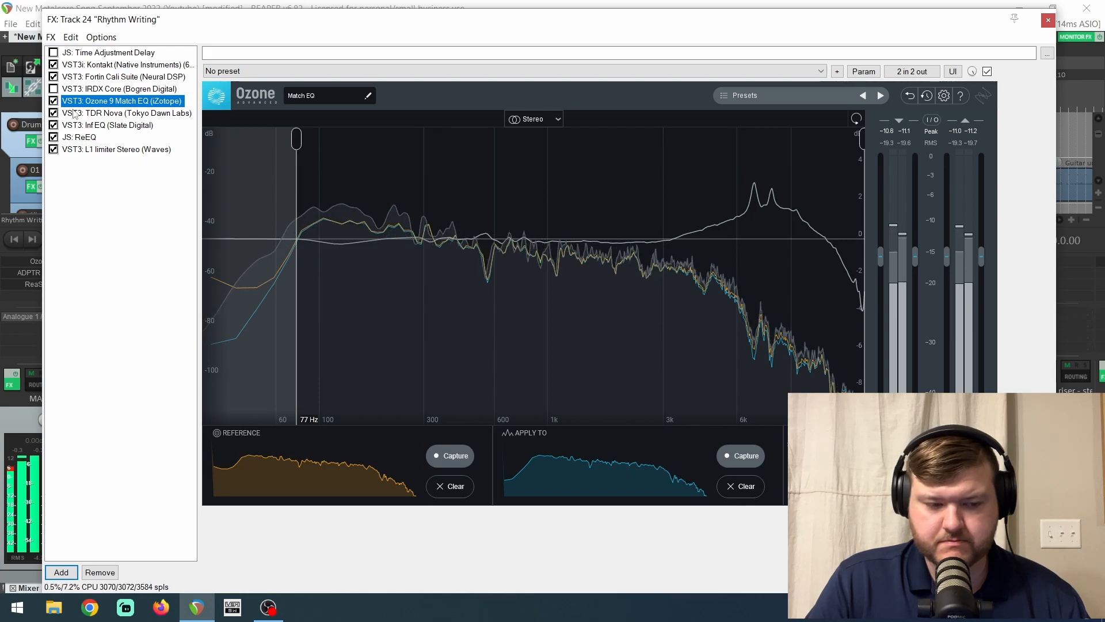
click(53, 101)
click(53, 88)
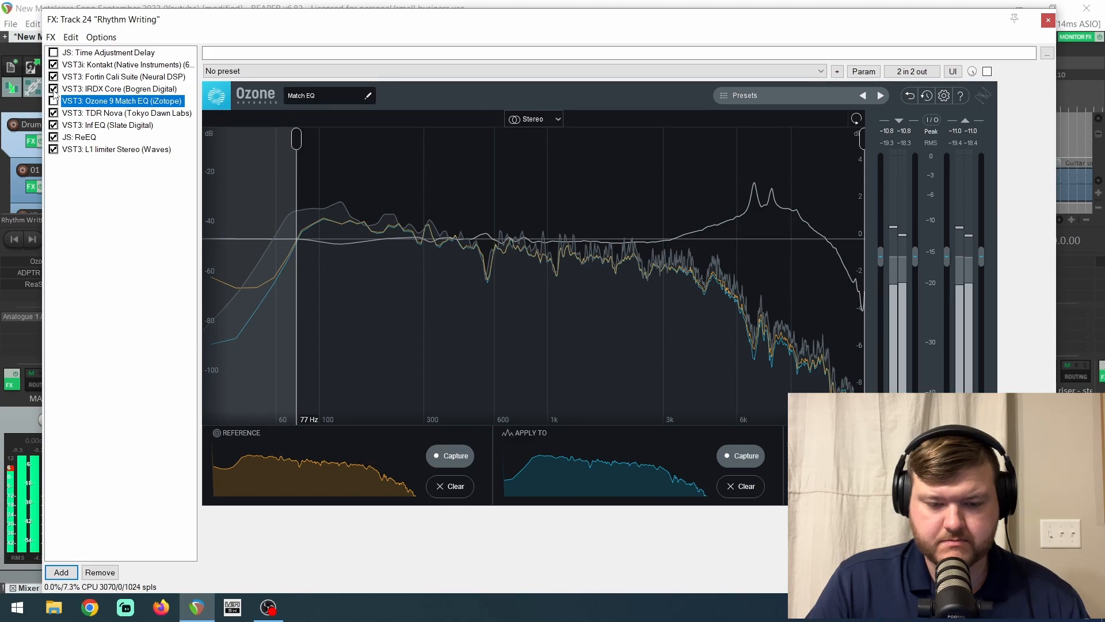
click(53, 89)
click(53, 101)
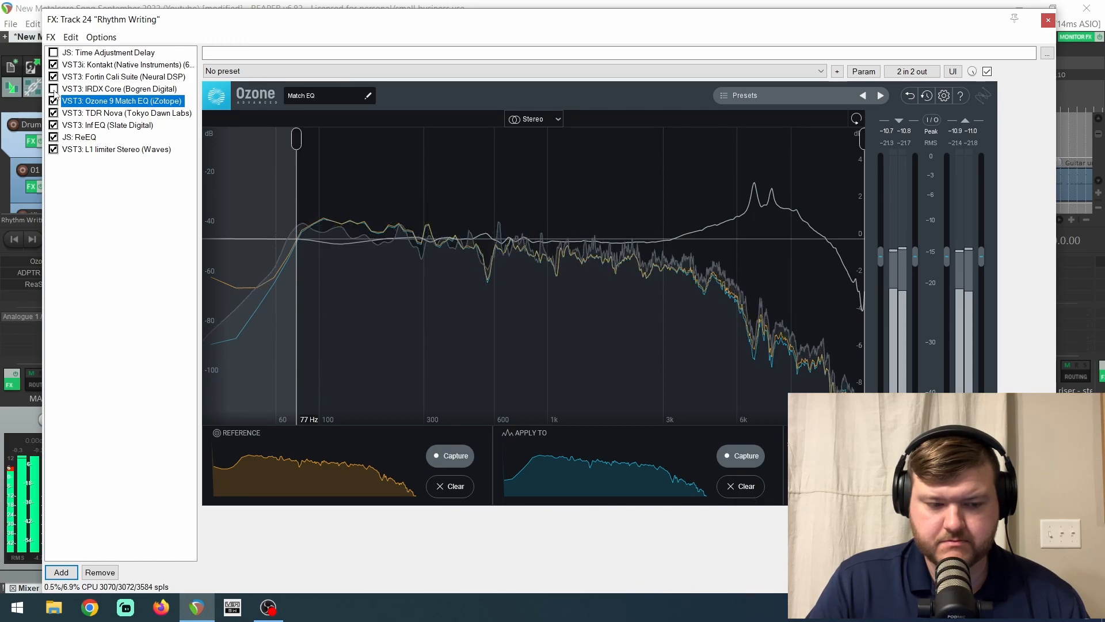
click(53, 88)
click(52, 101)
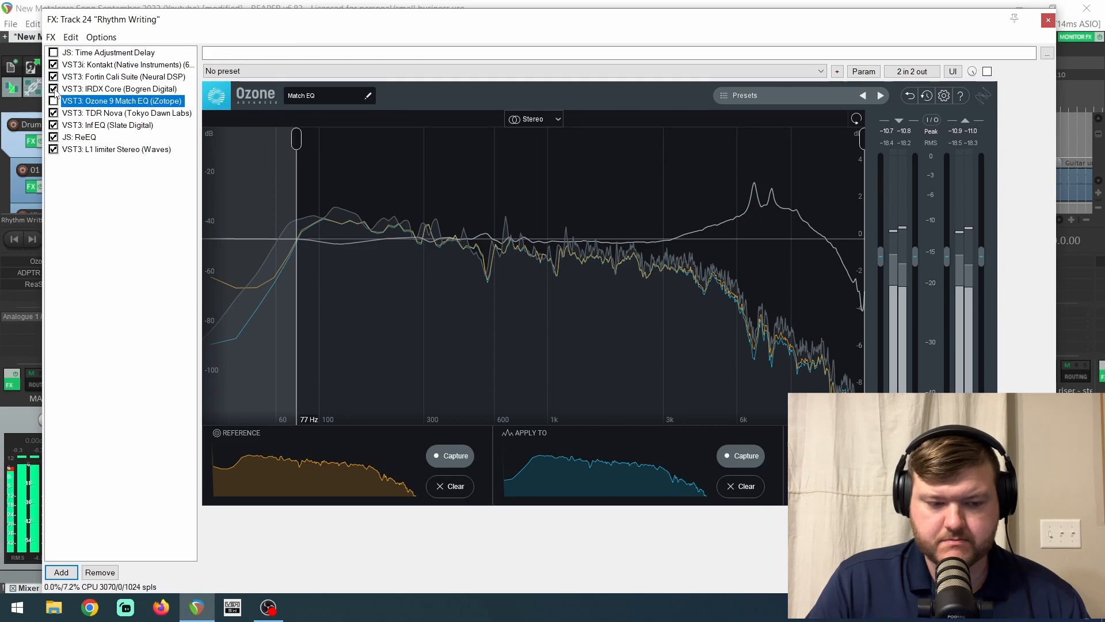
click(54, 90)
click(54, 101)
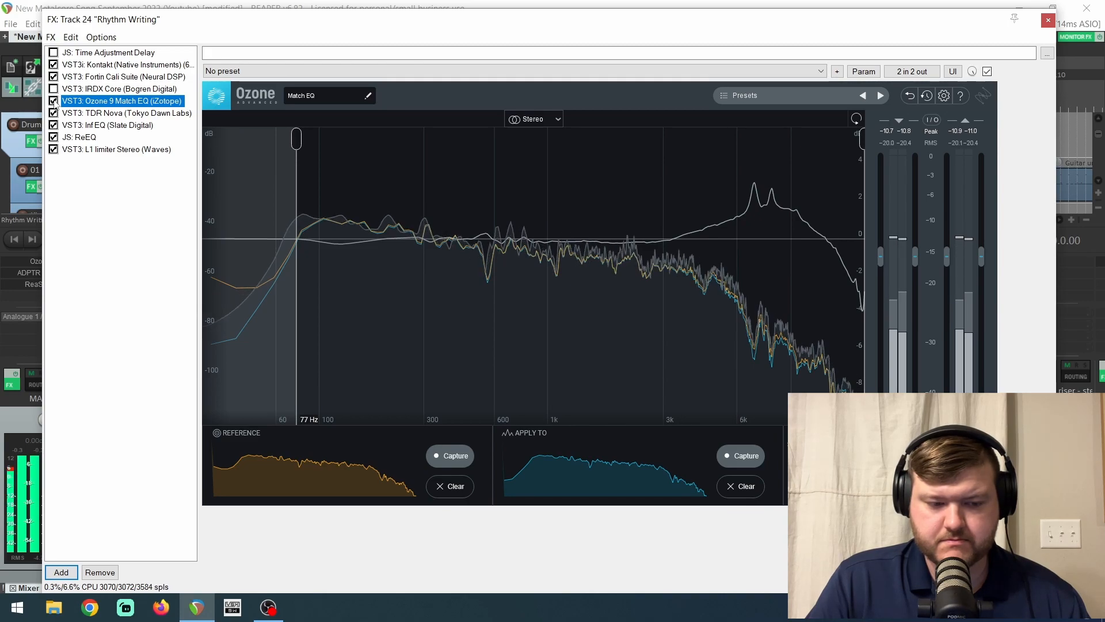